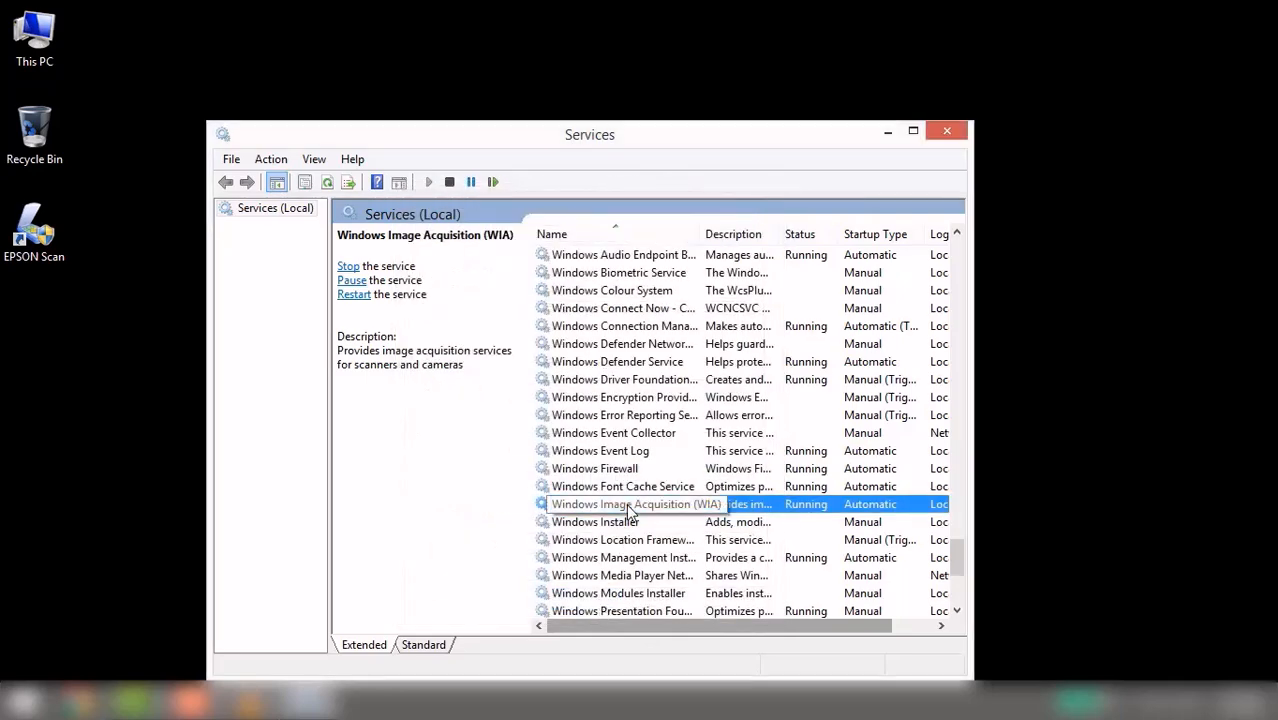
Step: Restart the Windows Image Acquisition (WIA) service, and launch EPSON Scan from the desktop
{"action": "right_click", "coordinate": [627, 505]}
{"action": "left_click", "coordinate": [668, 382]}
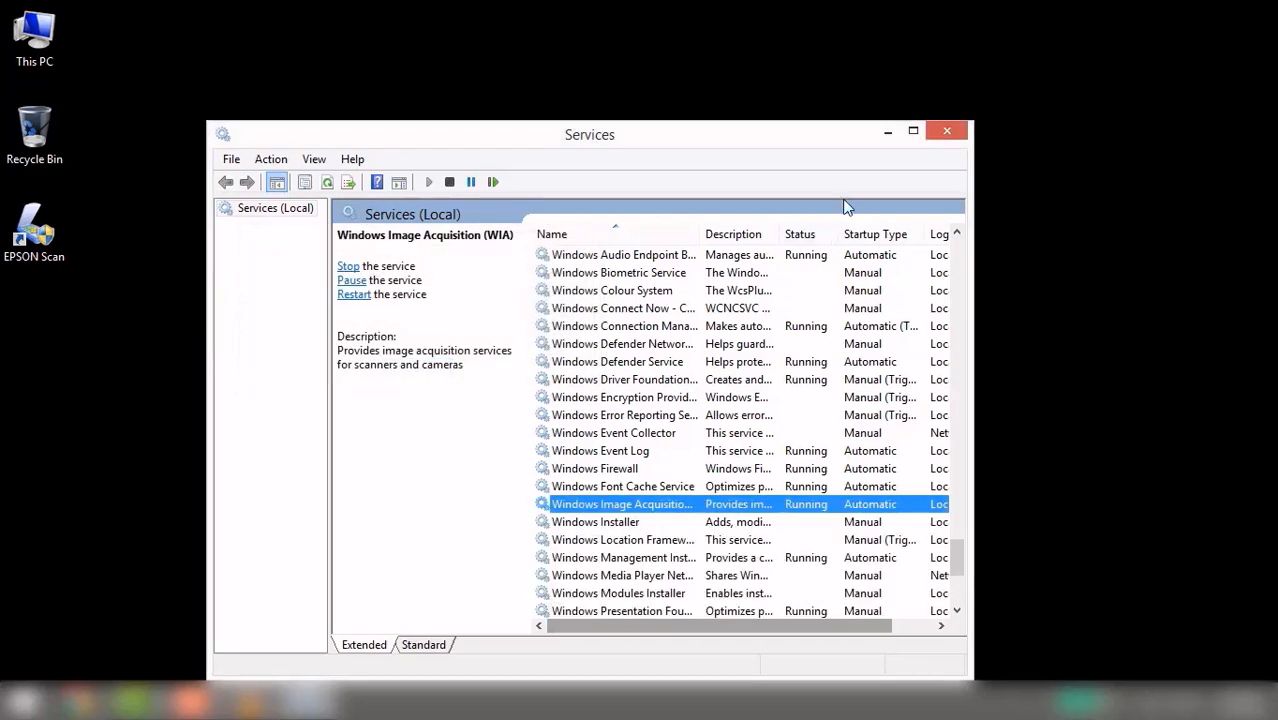
{"action": "left_click", "coordinate": [948, 134]}
{"action": "double_click", "coordinate": [35, 233]}
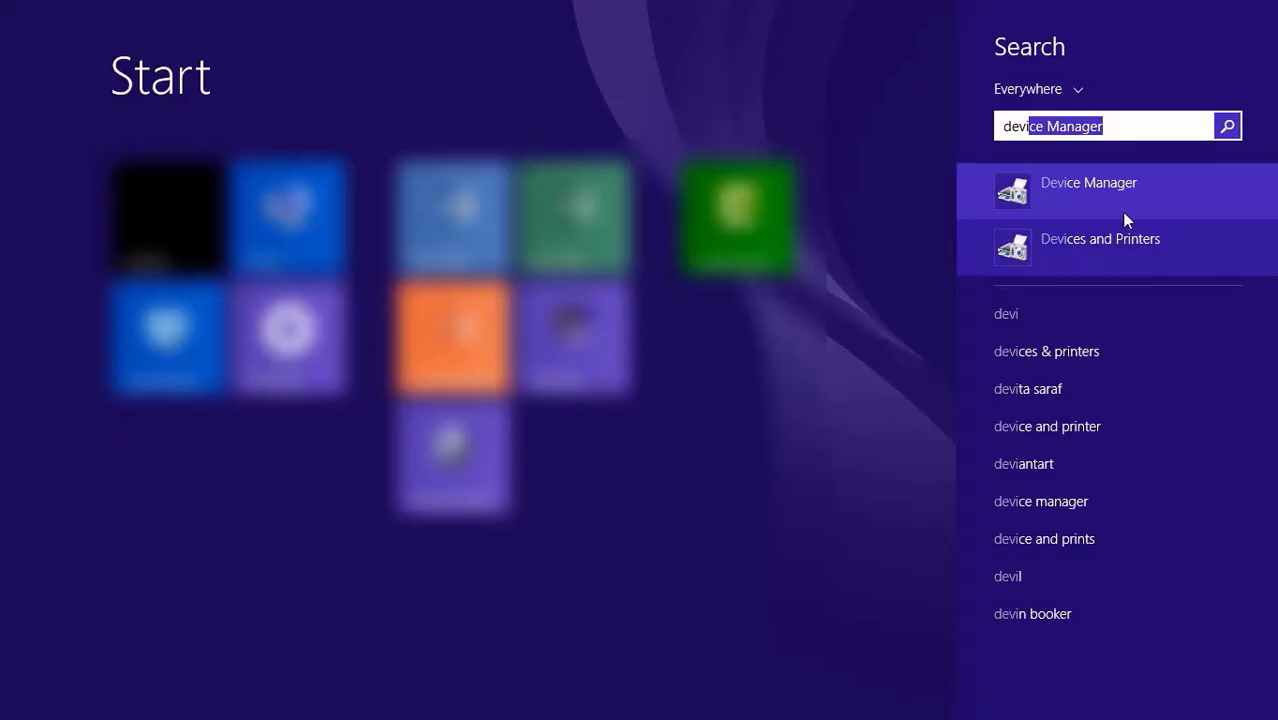
Step: Open Device Manager and try an automatic driver search for the Epson Perfection V39II under Other devices
{"action": "left_click", "coordinate": [1120, 197]}
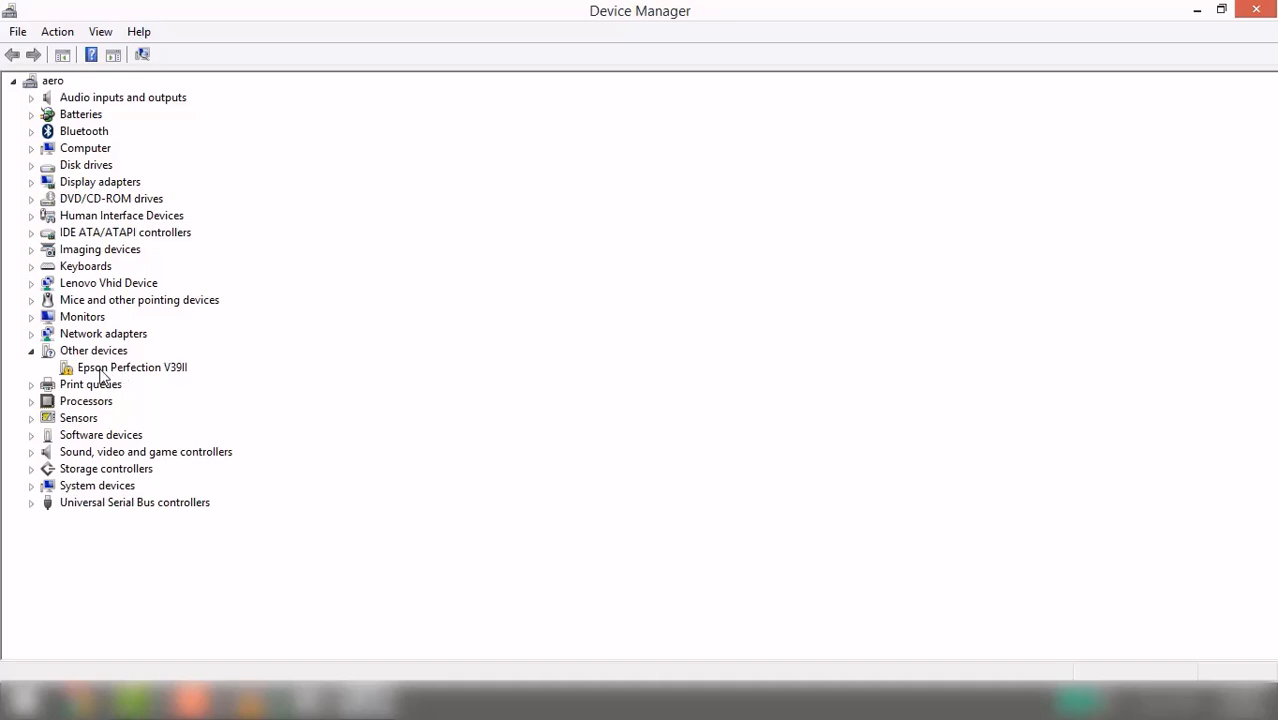
{"action": "left_click", "coordinate": [118, 372]}
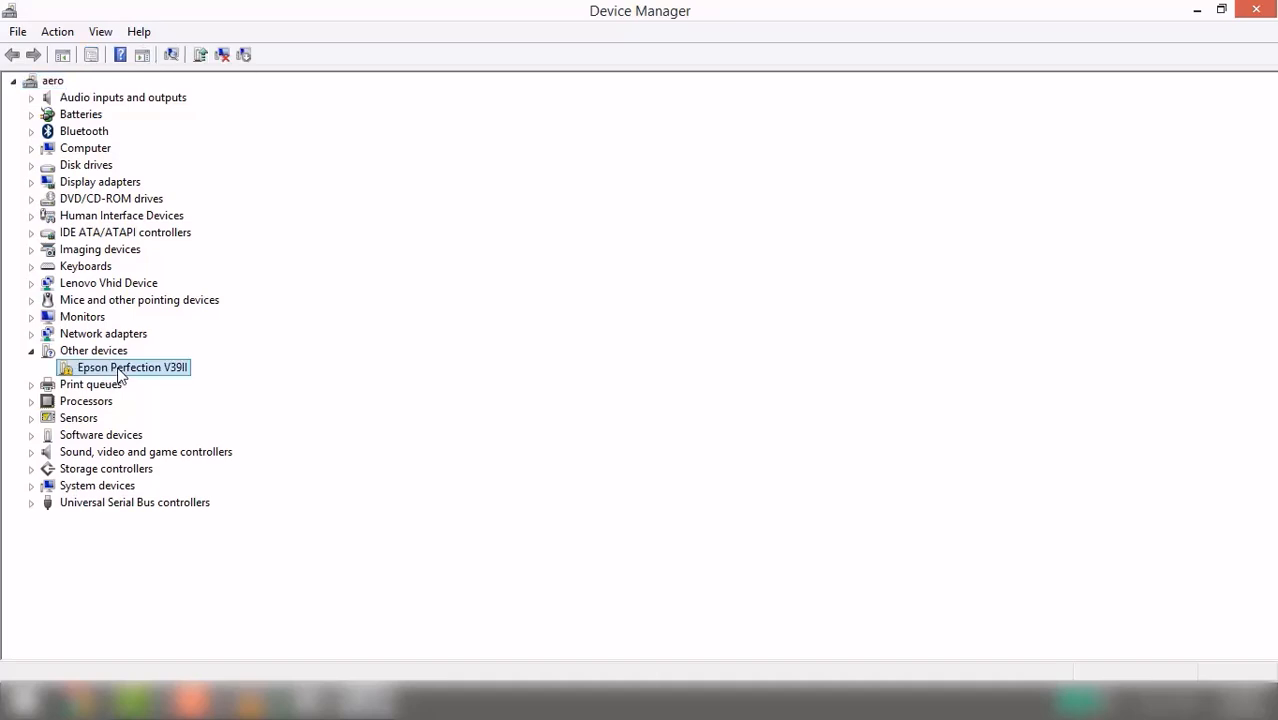
{"action": "right_click", "coordinate": [119, 373]}
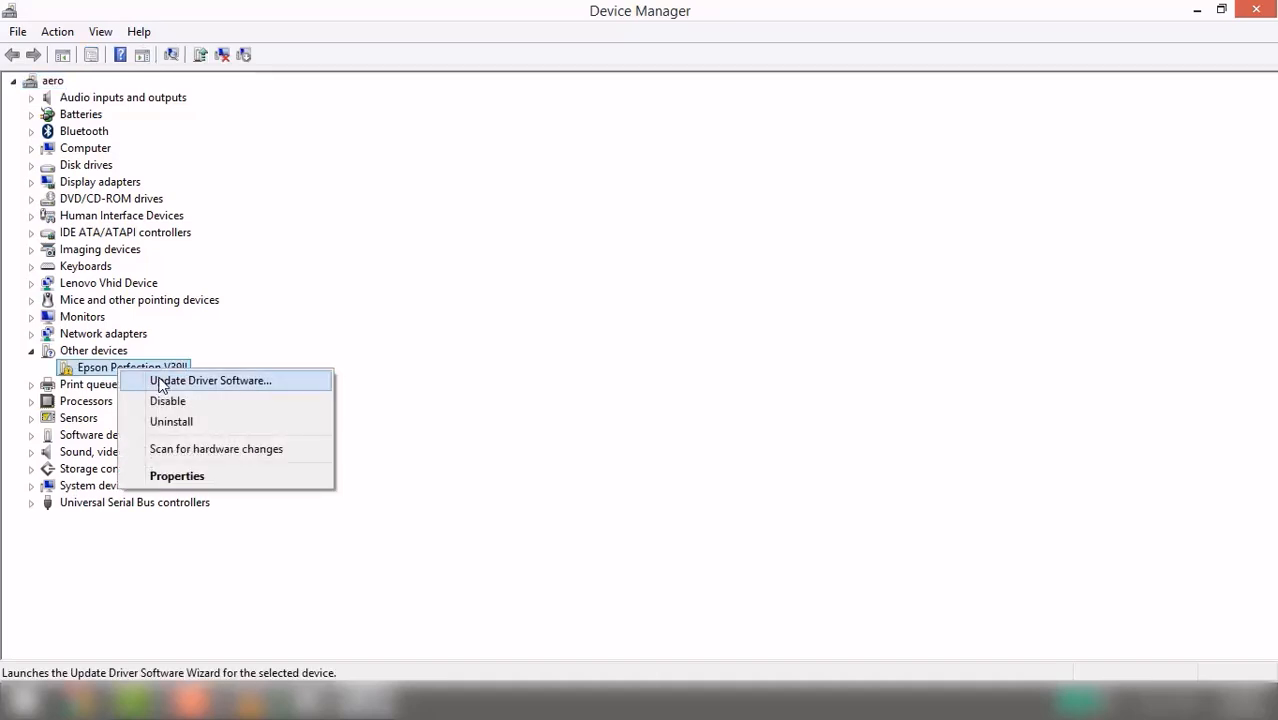
{"action": "left_click", "coordinate": [158, 380]}
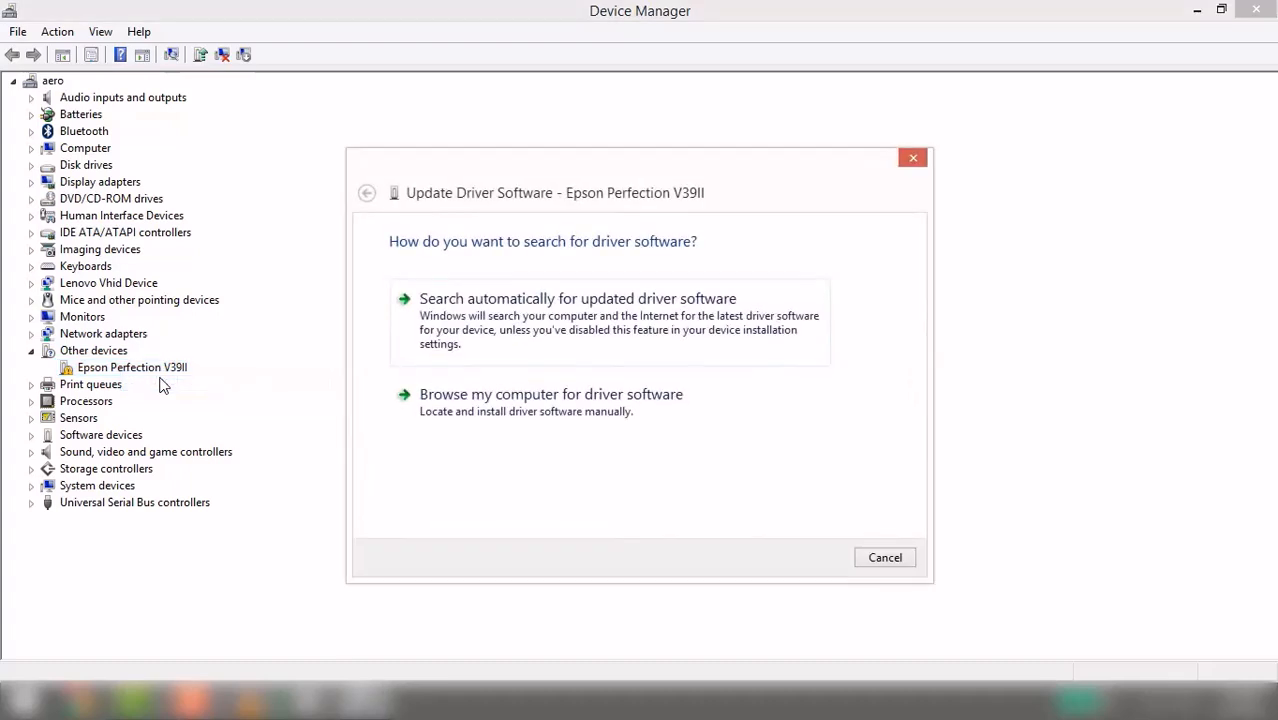
{"action": "left_click", "coordinate": [512, 316]}
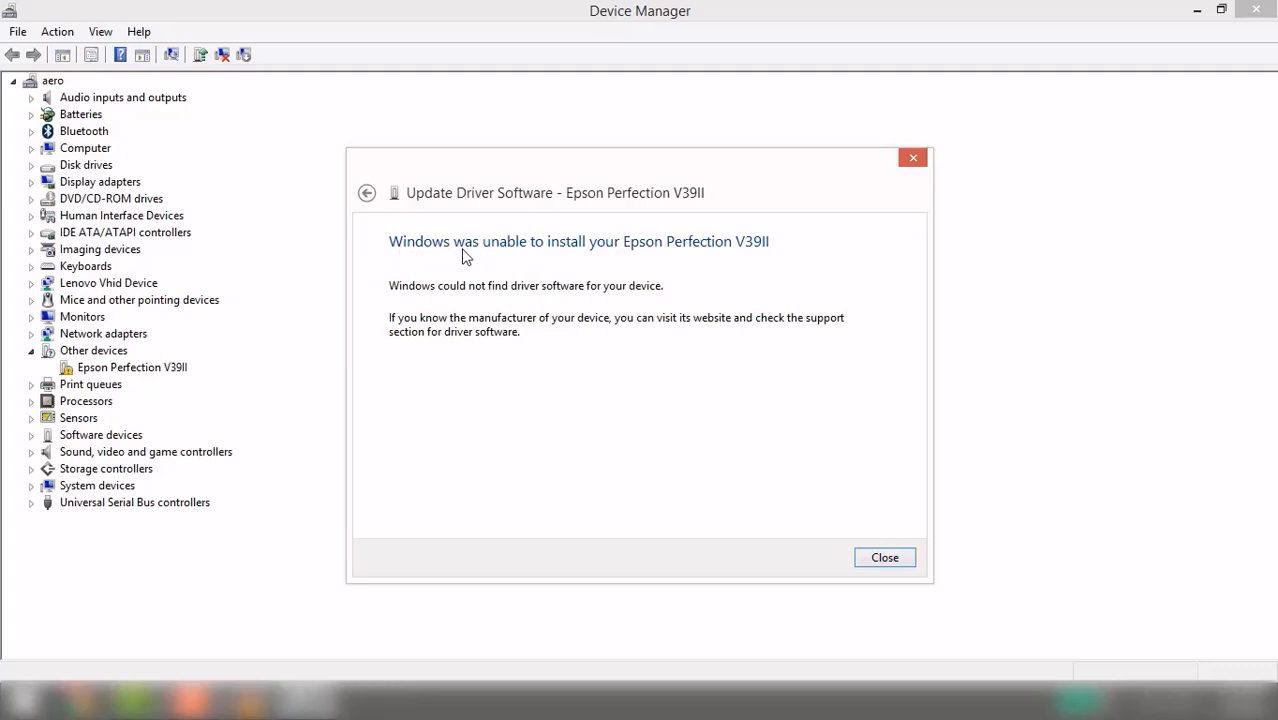
{"action": "left_click", "coordinate": [885, 557]}
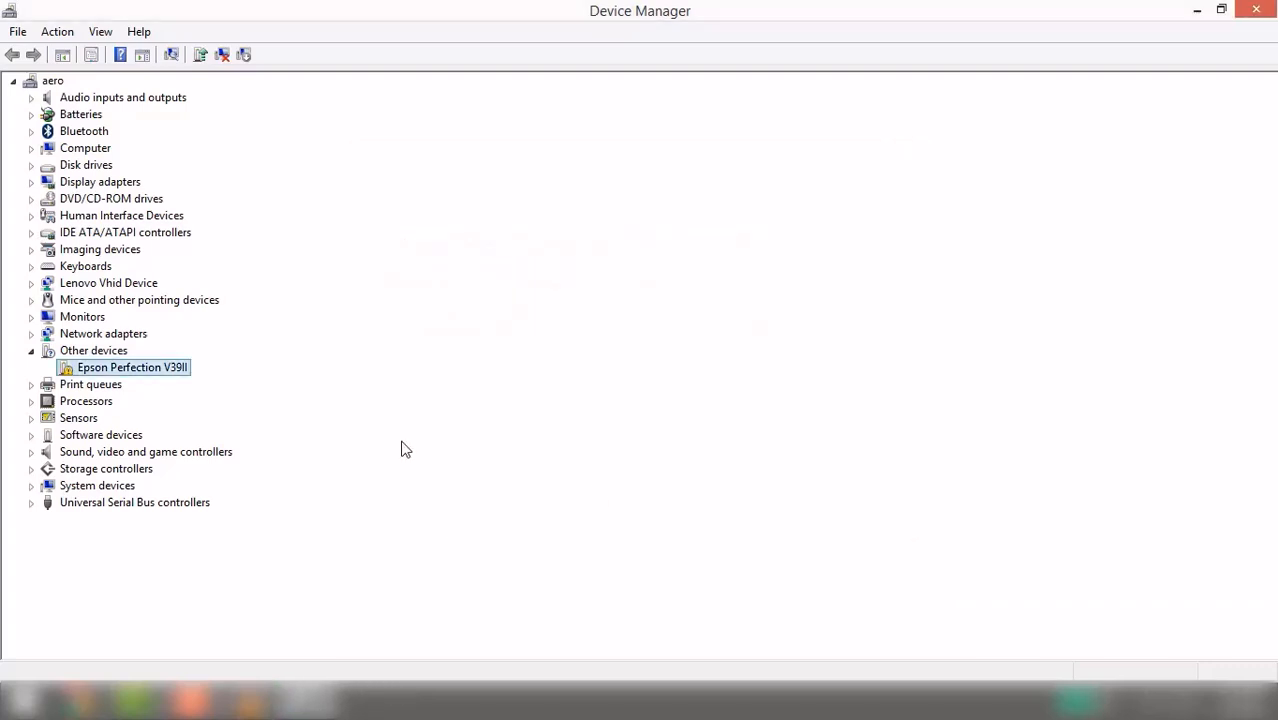
Step: Start a manual driver update for the Epson Perfection V39II, picking from the computer's driver list with Imaging devices as the hardware type
{"action": "right_click", "coordinate": [162, 370]}
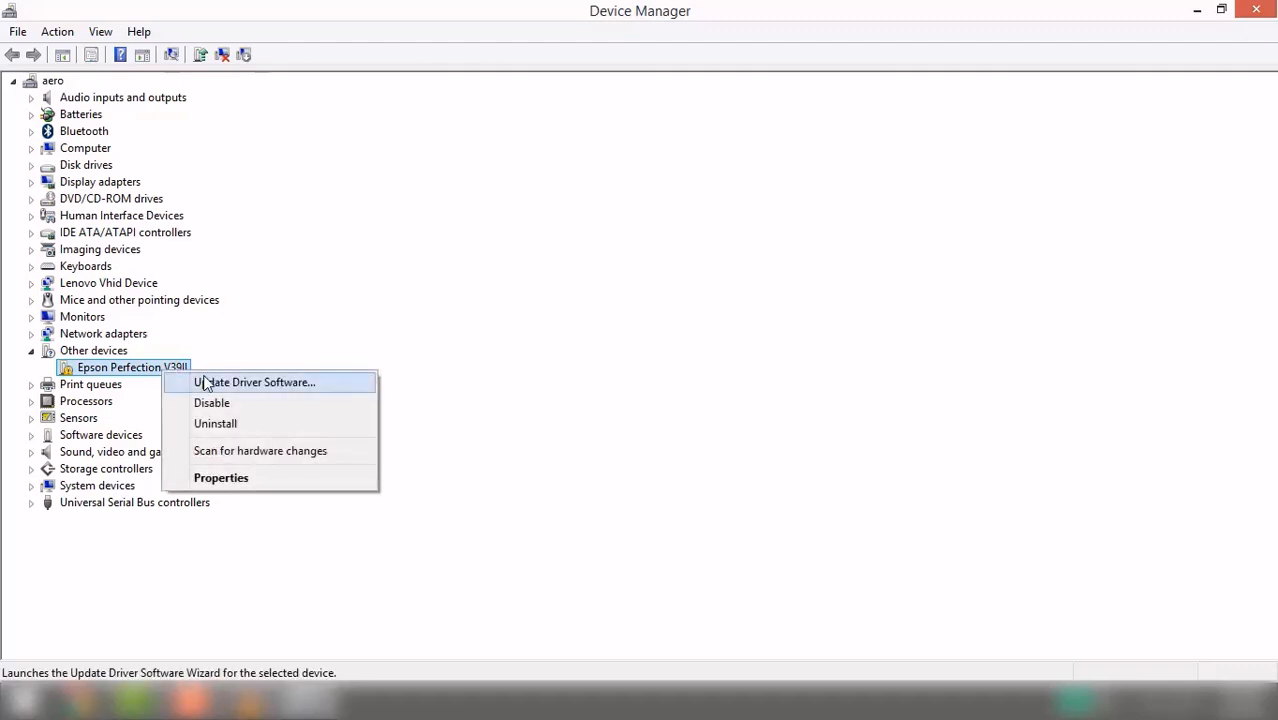
{"action": "left_click", "coordinate": [200, 381]}
{"action": "left_click", "coordinate": [491, 399]}
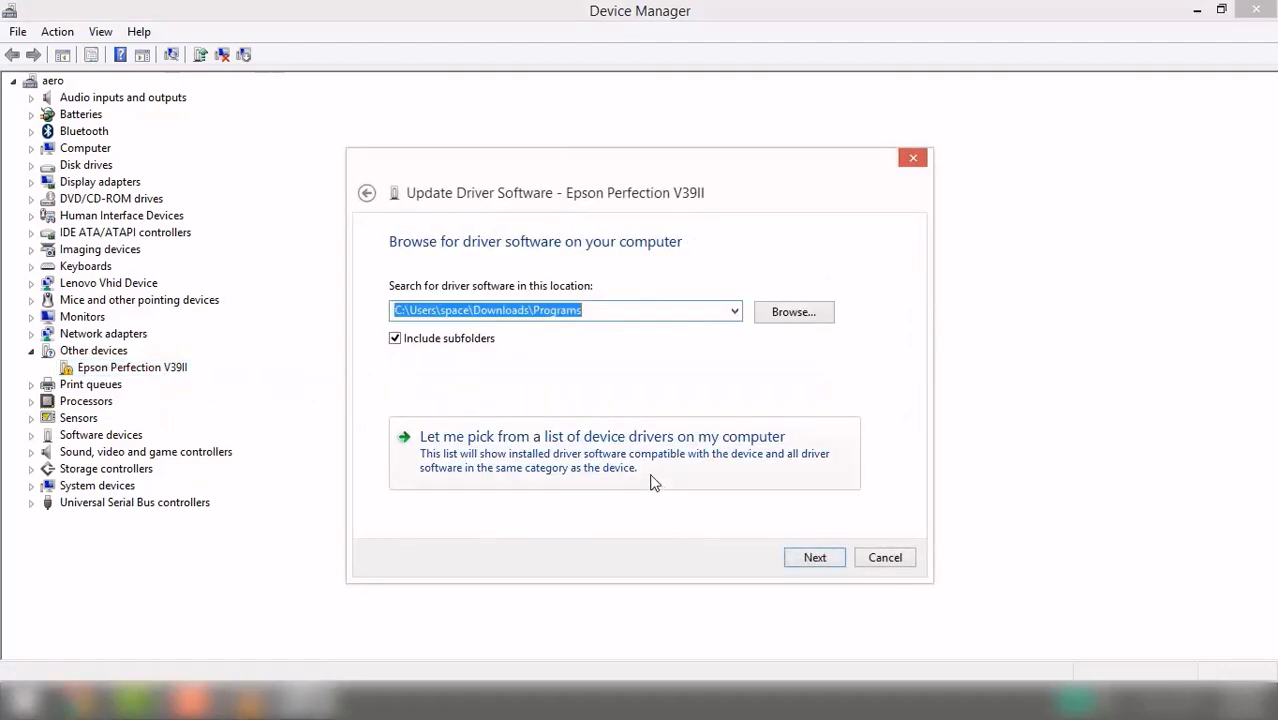
{"action": "left_click", "coordinate": [650, 476]}
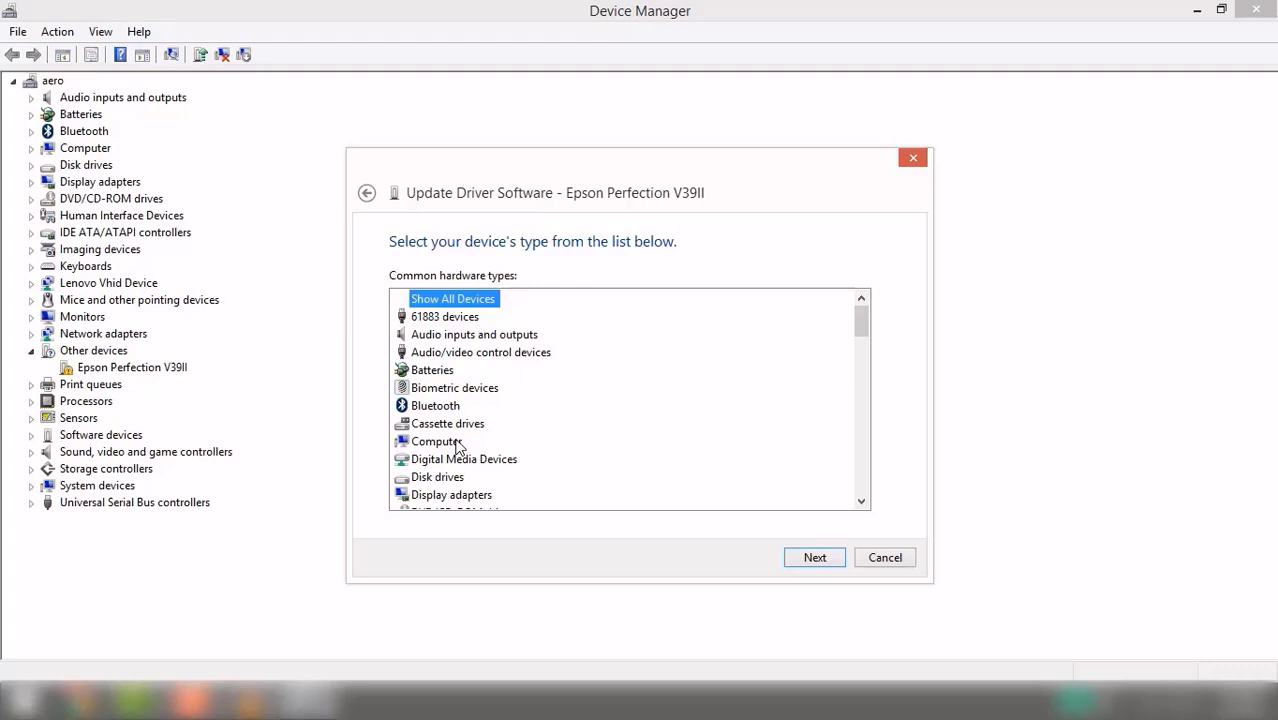
{"action": "scroll", "coordinate": [500, 457], "scroll_direction": "down", "scroll_amount": 3}
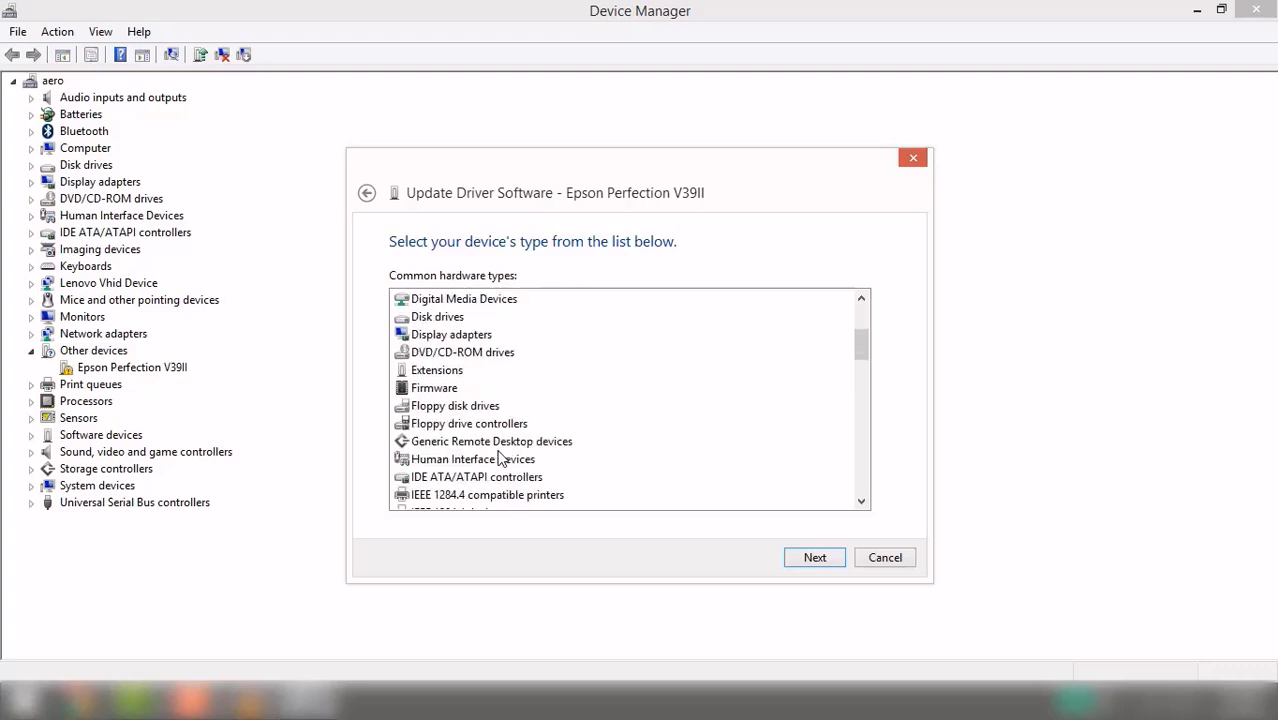
{"action": "scroll", "coordinate": [500, 457], "scroll_direction": "down", "scroll_amount": 3}
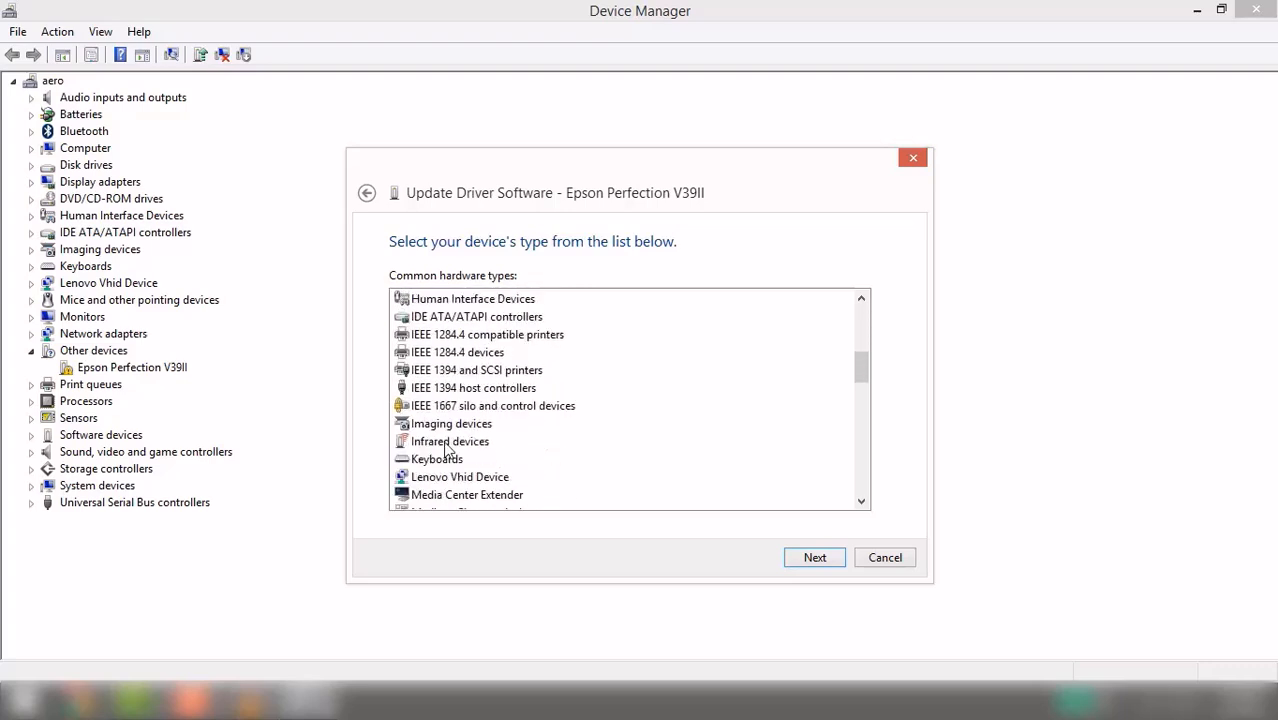
{"action": "left_click", "coordinate": [442, 428]}
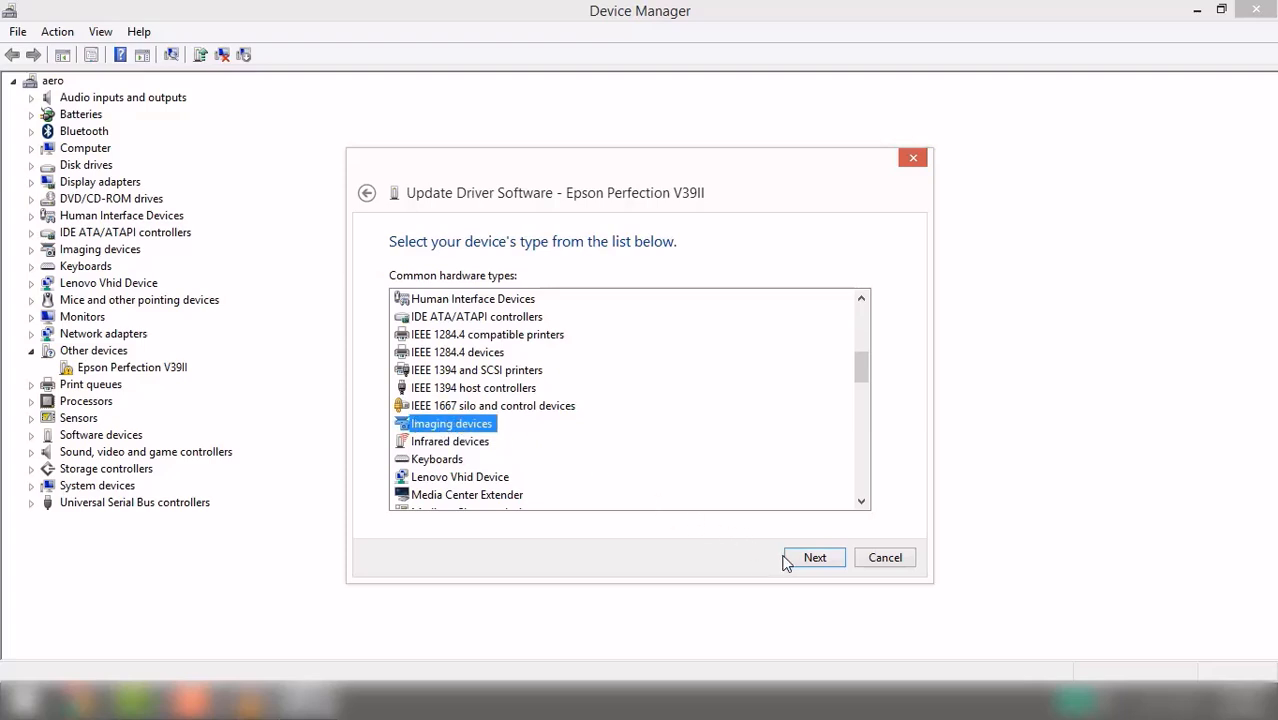
{"action": "double_click", "coordinate": [449, 424]}
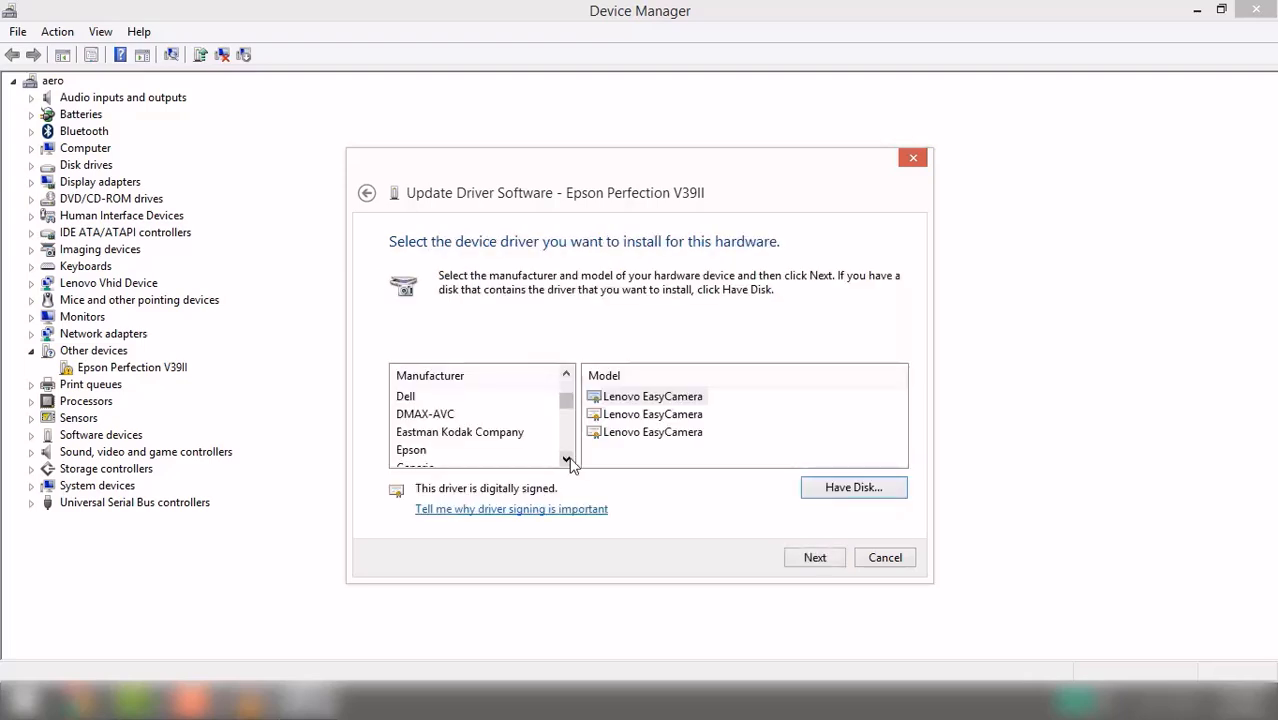
Step: Install the EPSON Perfection V39 driver from the manufacturer Epson, accepting the compatibility warning
{"action": "left_click", "coordinate": [567, 459]}
{"action": "left_click", "coordinate": [411, 432]}
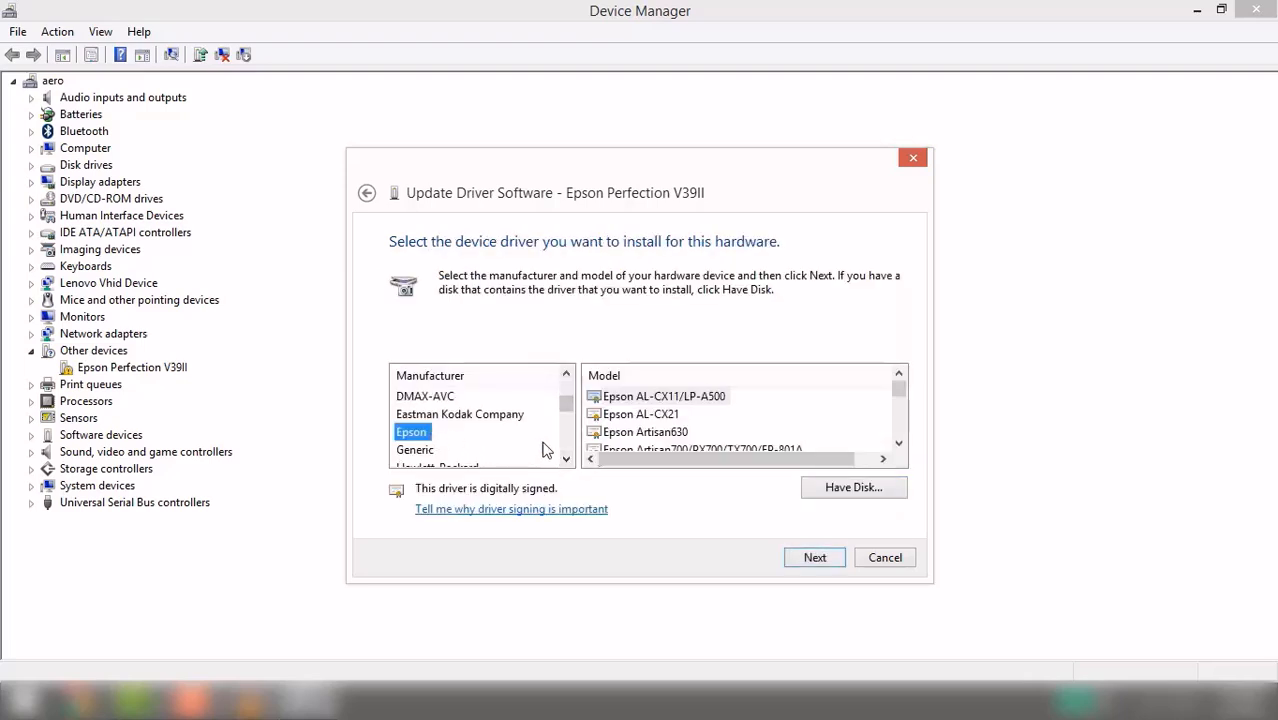
{"action": "scroll", "coordinate": [745, 420], "scroll_direction": "down", "scroll_amount": 5}
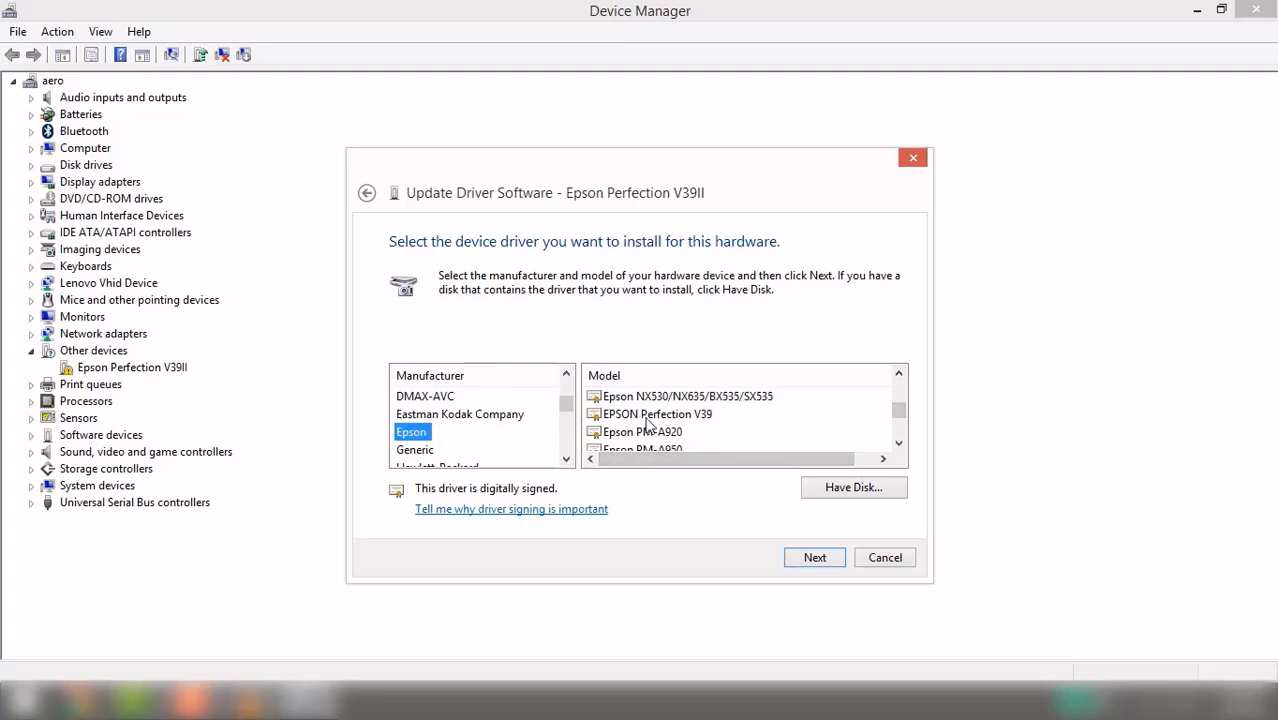
{"action": "left_click", "coordinate": [697, 424]}
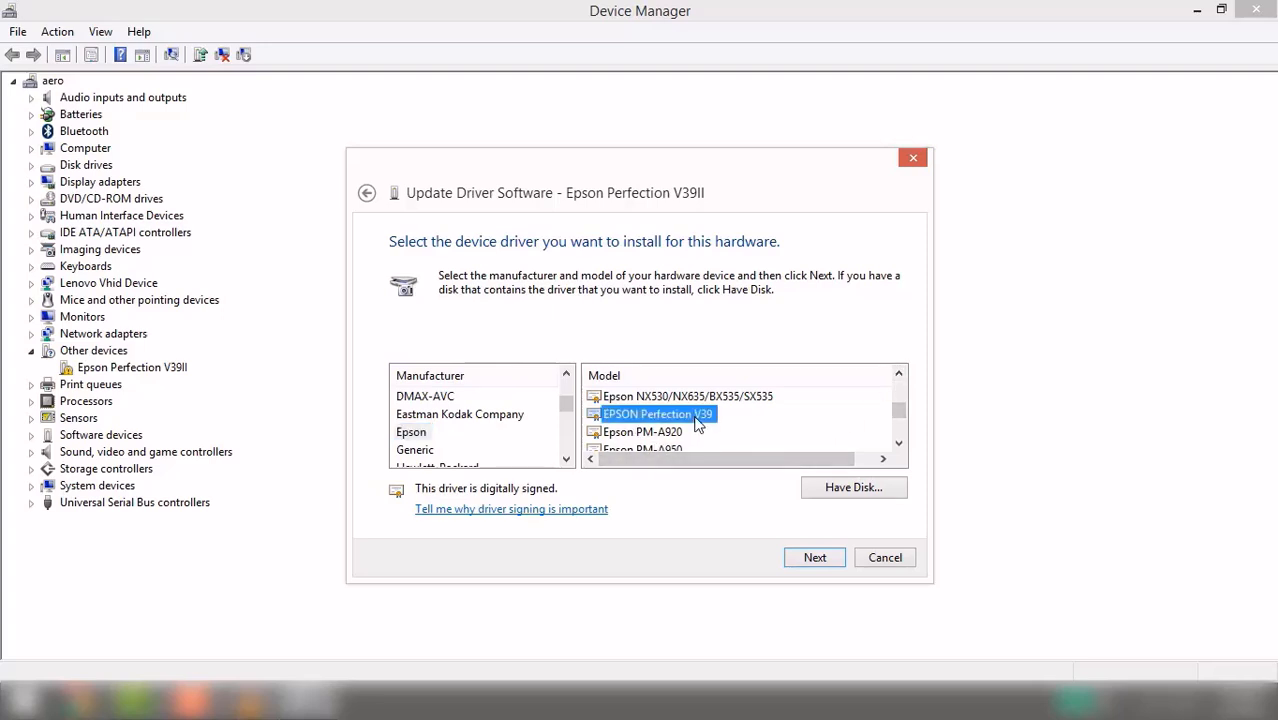
{"action": "left_click", "coordinate": [803, 563]}
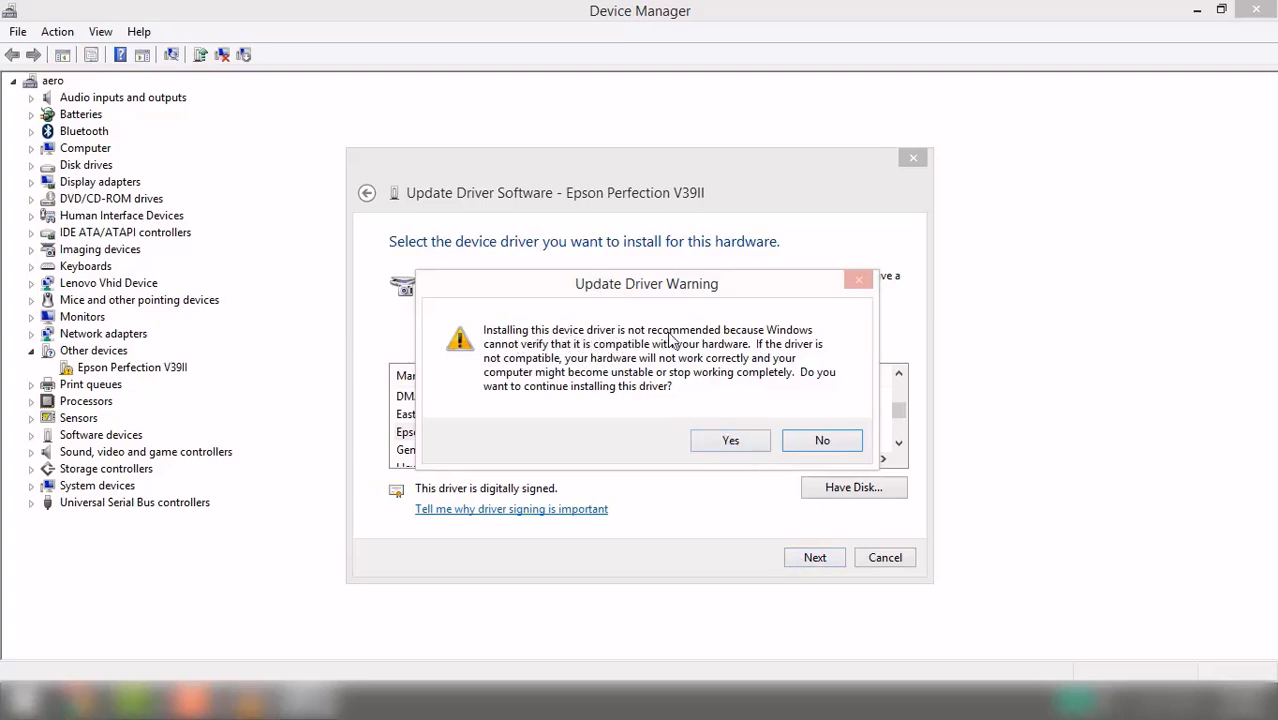
{"action": "left_click", "coordinate": [728, 440]}
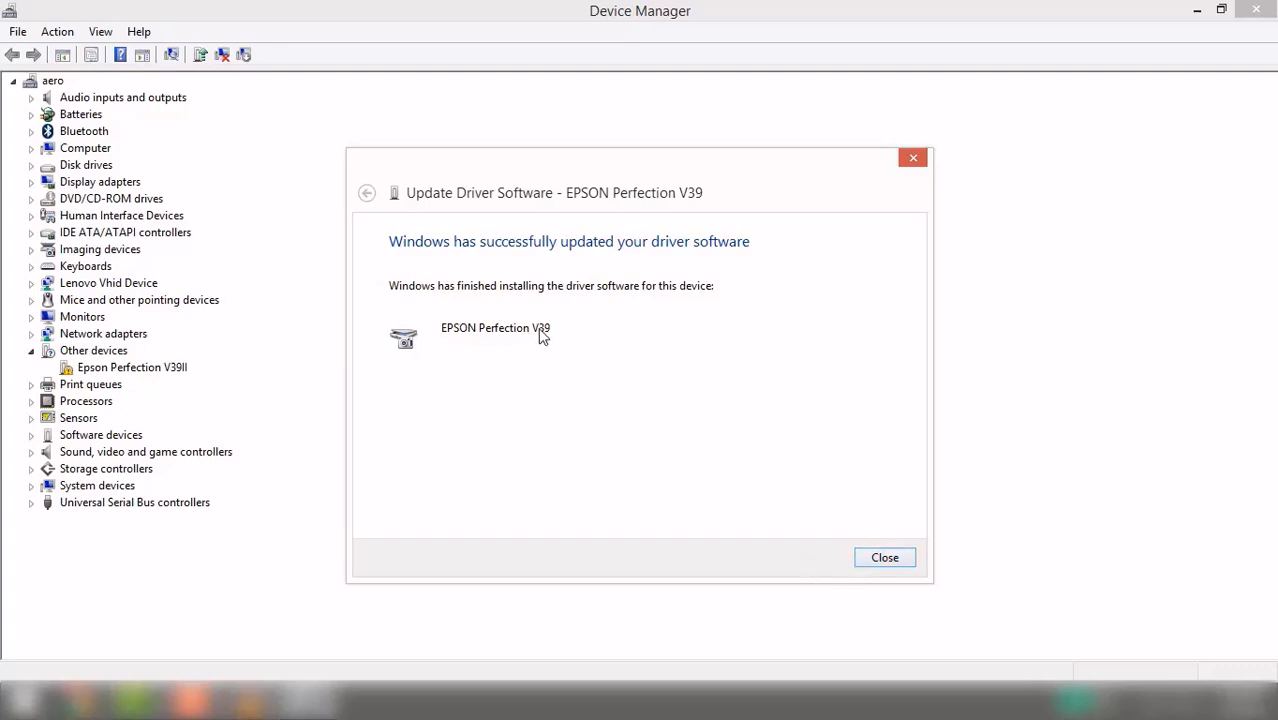
{"action": "left_click", "coordinate": [876, 556]}
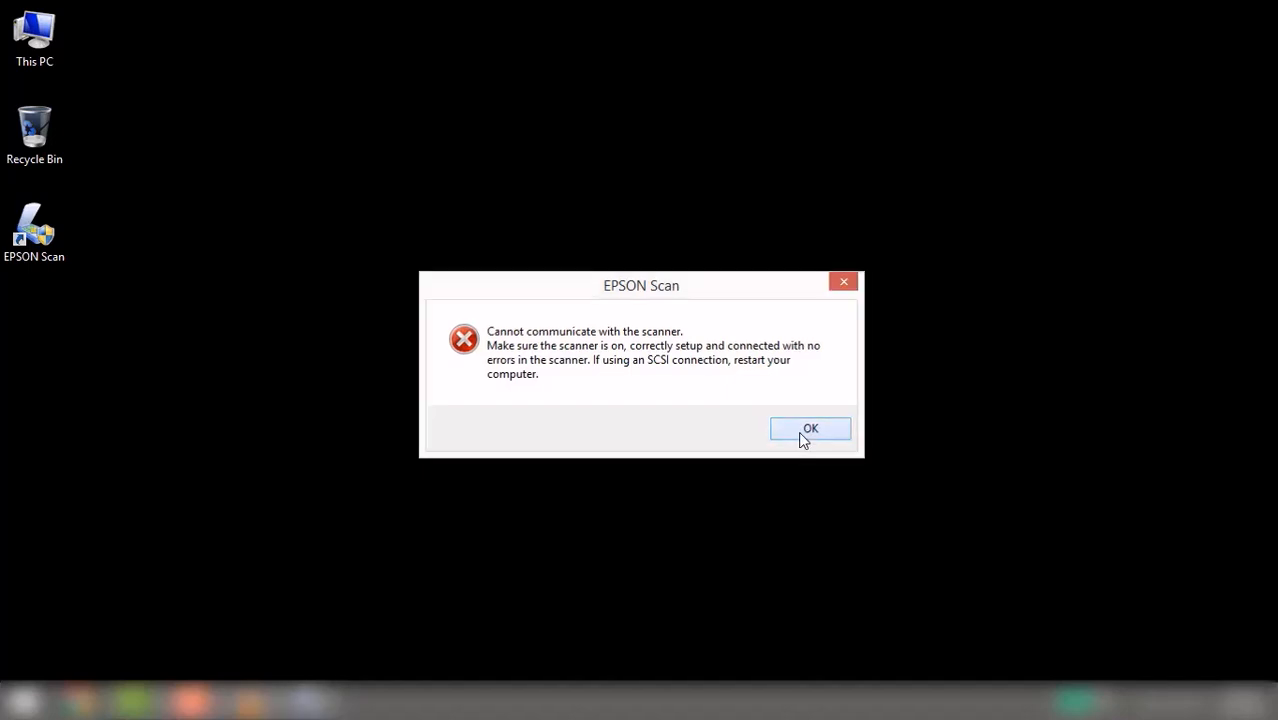
Step: Dismiss the scanner communication error and run EPSON Scan as administrator
{"action": "left_click", "coordinate": [803, 431]}
{"action": "right_click", "coordinate": [57, 242]}
{"action": "left_click", "coordinate": [106, 292]}
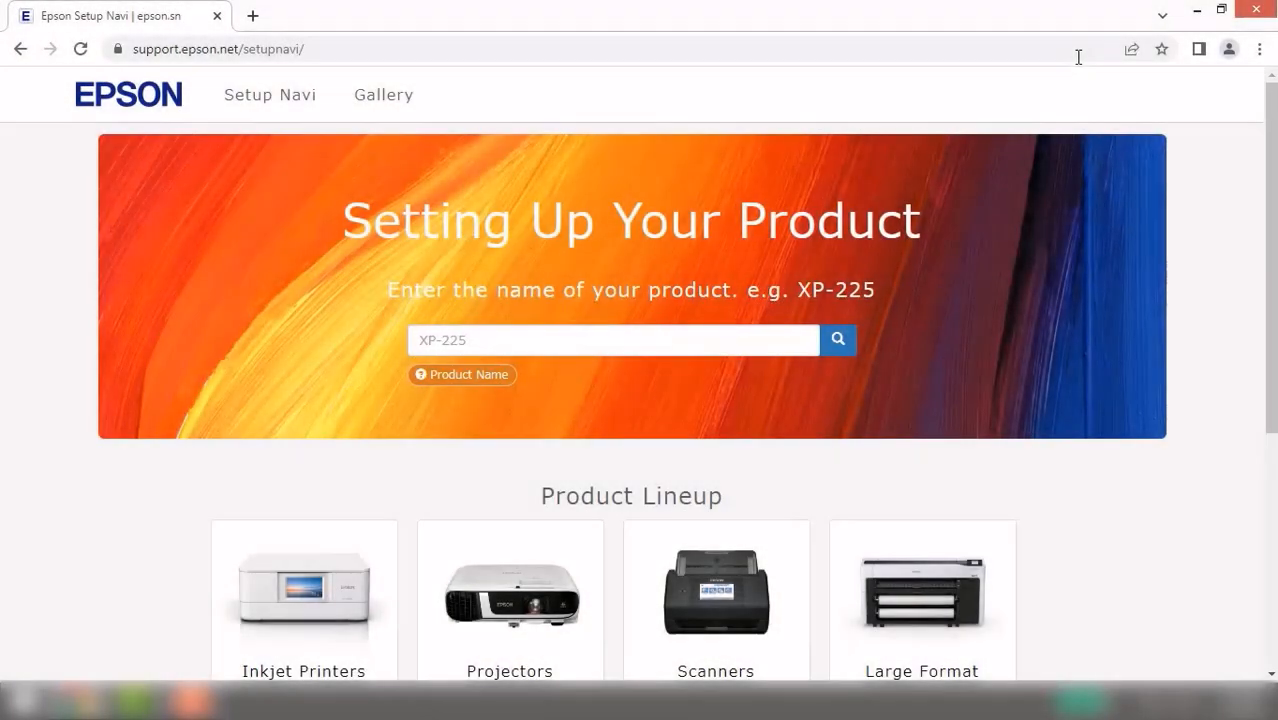
Step: On the Epson Setup Navi website, find the V39 among the scanners and download its setup software
{"action": "left_click", "coordinate": [760, 595]}
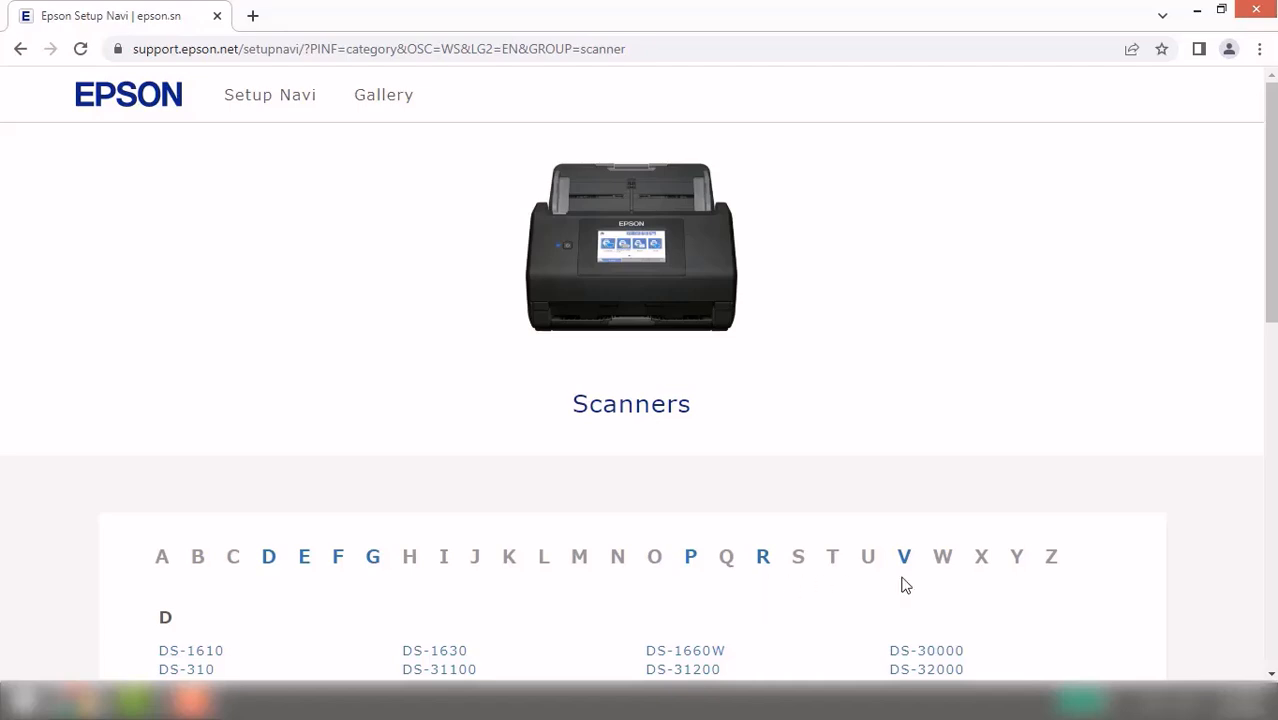
{"action": "left_click", "coordinate": [904, 574]}
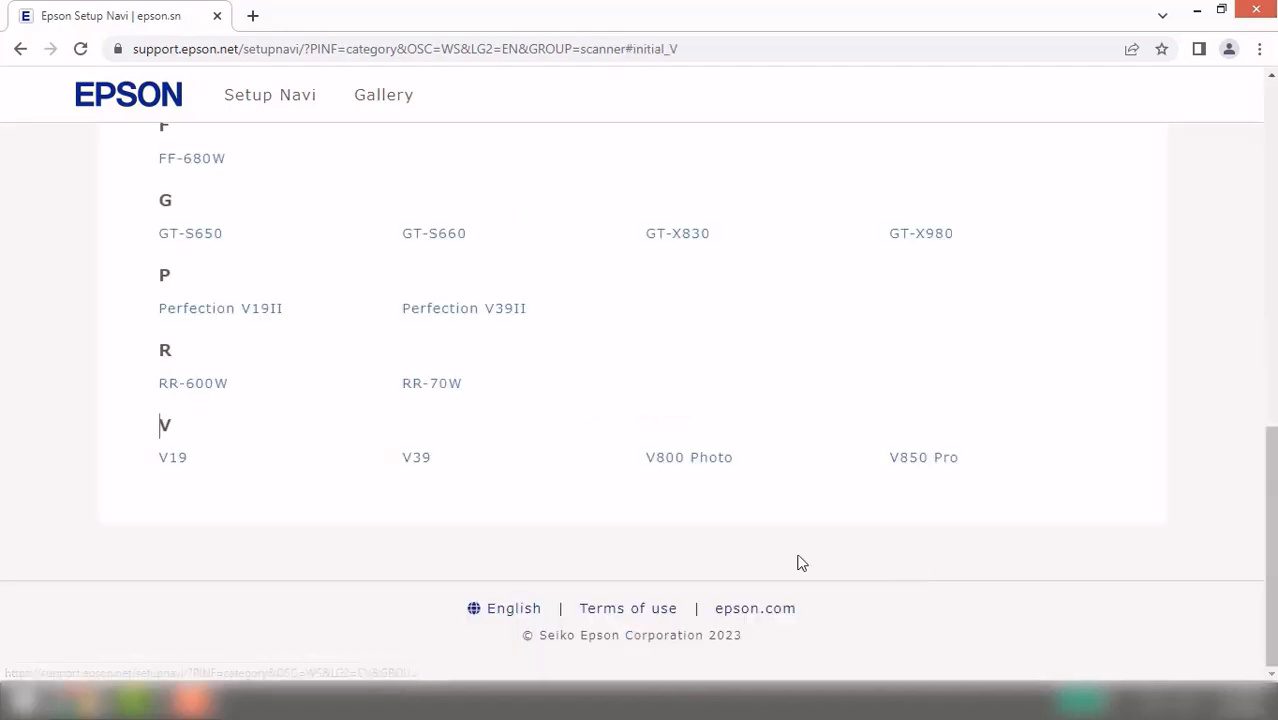
{"action": "left_click", "coordinate": [417, 465]}
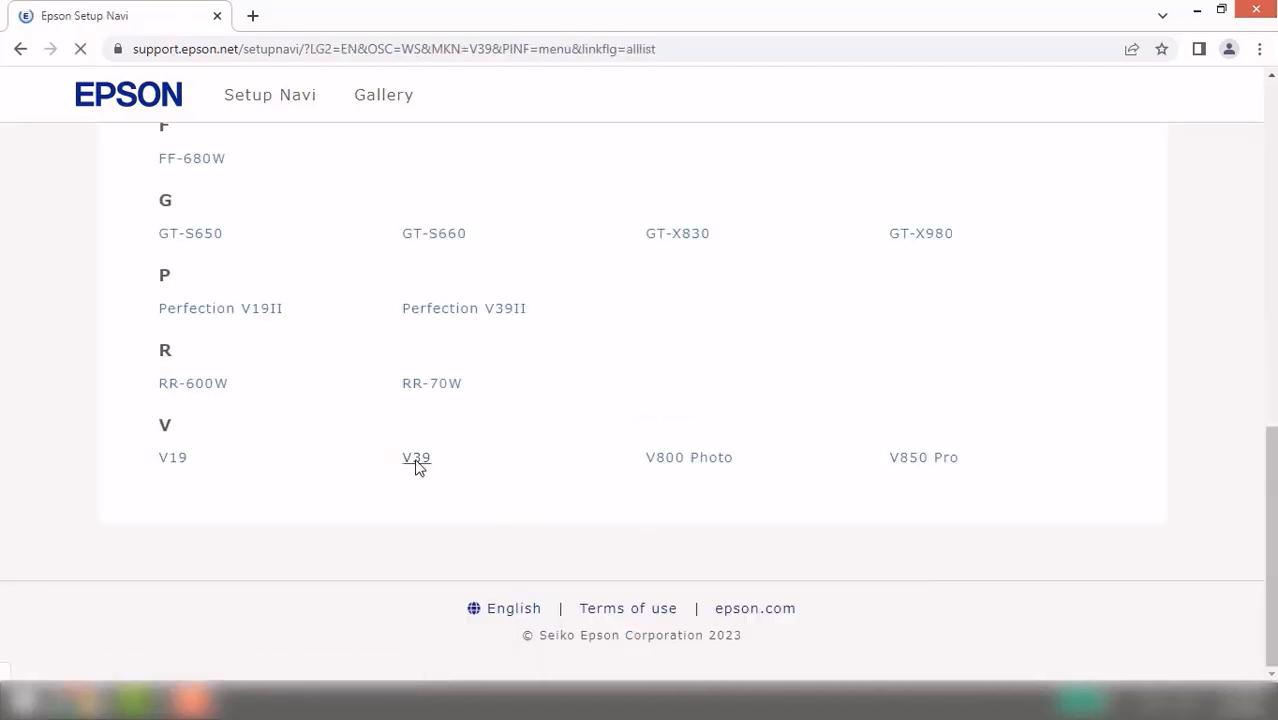
{"action": "scroll", "coordinate": [416, 465], "scroll_direction": "down", "scroll_amount": 3}
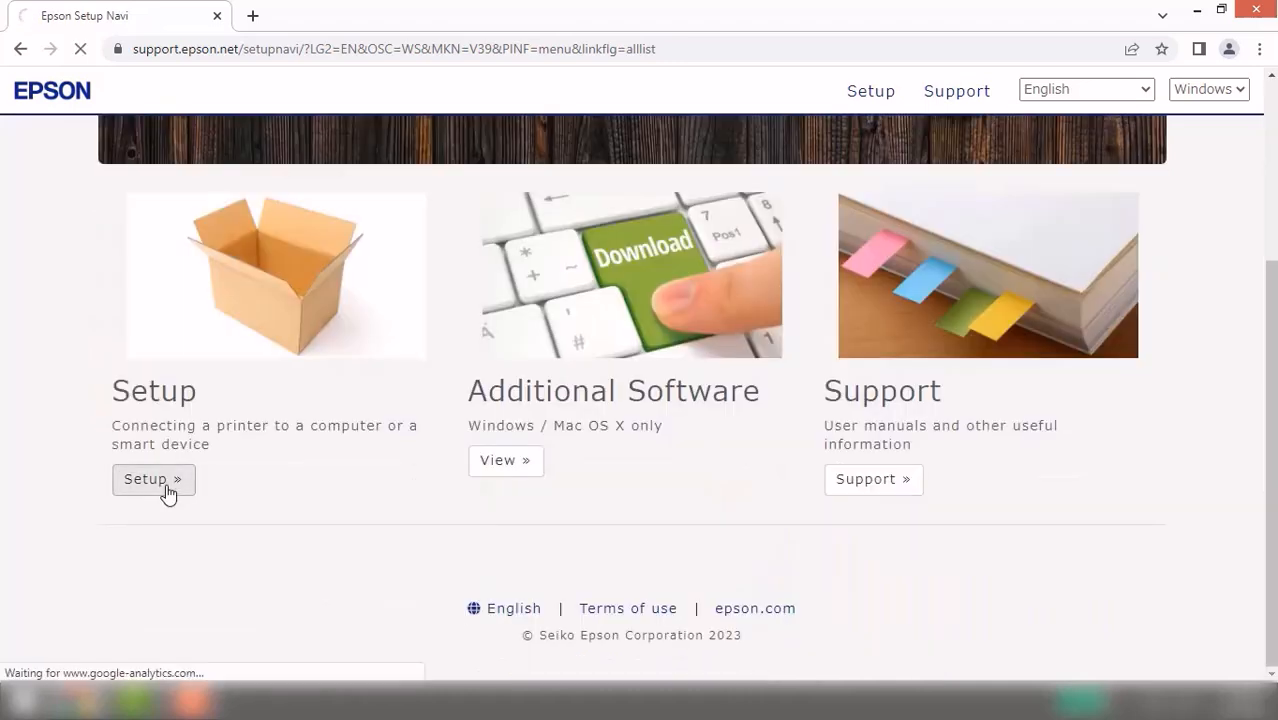
{"action": "left_click", "coordinate": [167, 490]}
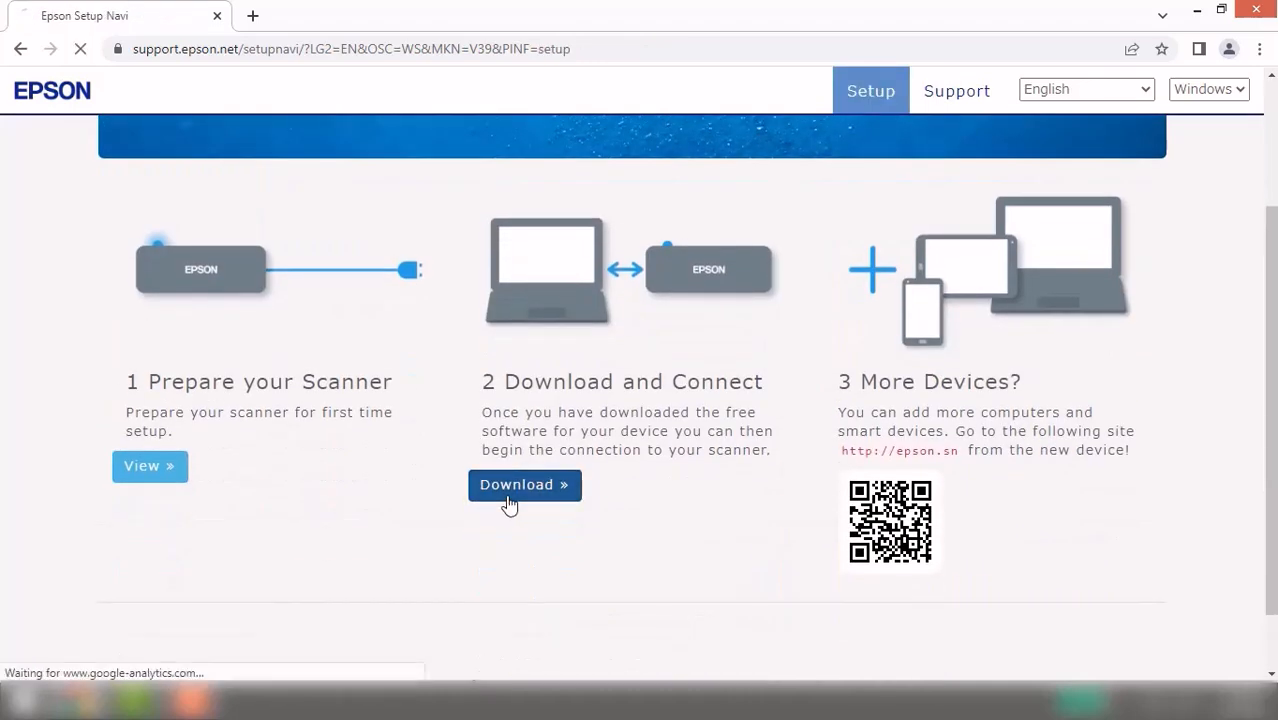
{"action": "left_click", "coordinate": [509, 485]}
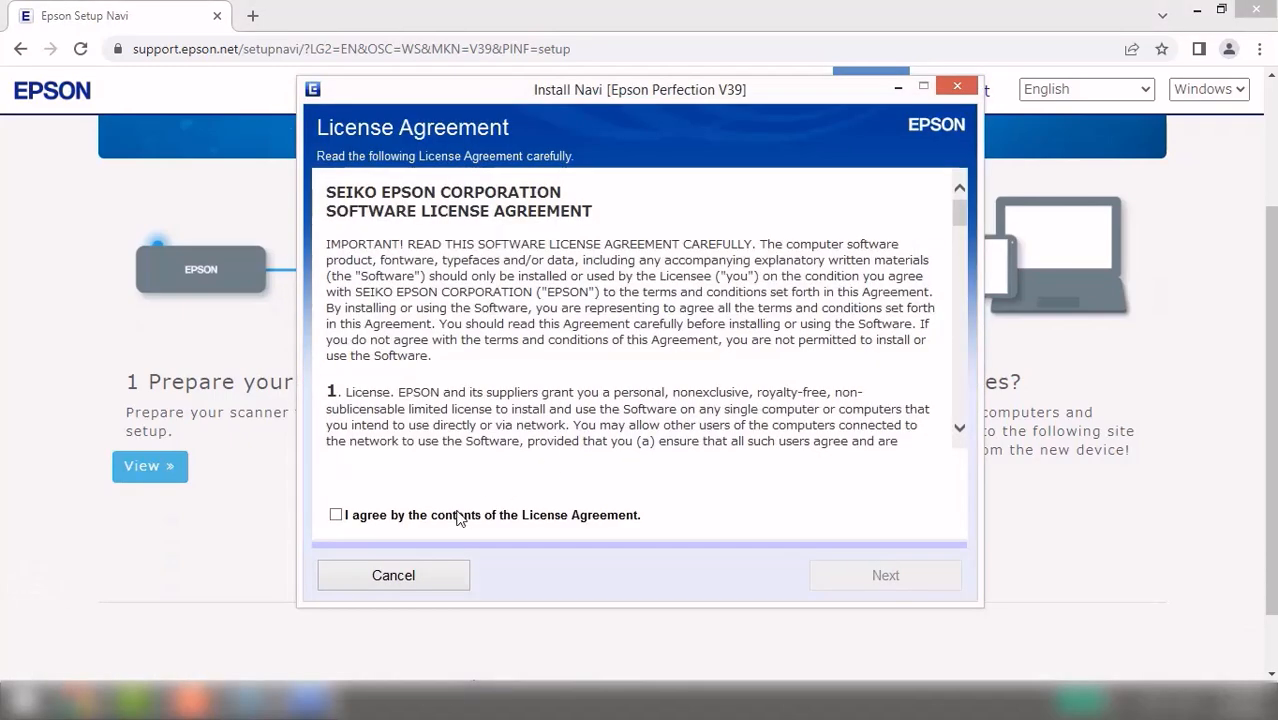
Step: Accept the license agreement in the Perfection V39 installer and continue with product status monitoring and automatic updates enabled
{"action": "left_click", "coordinate": [336, 514]}
{"action": "left_click", "coordinate": [840, 579]}
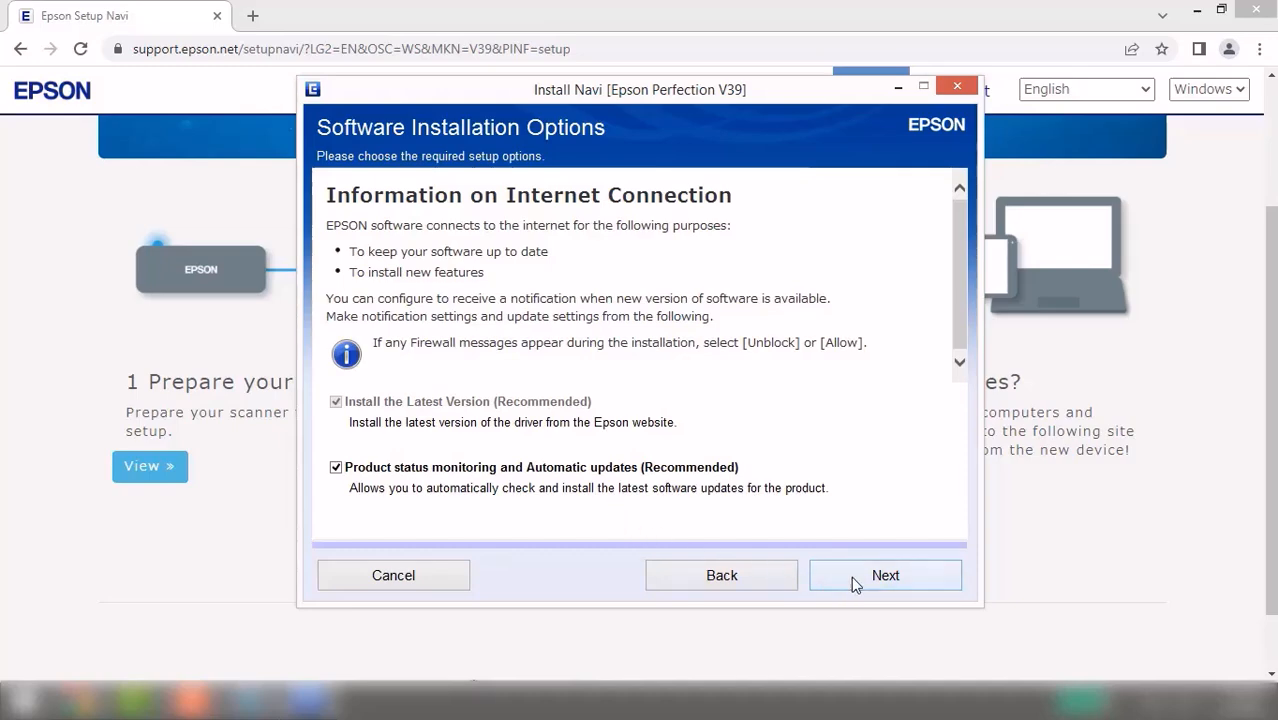
{"action": "left_click", "coordinate": [852, 580]}
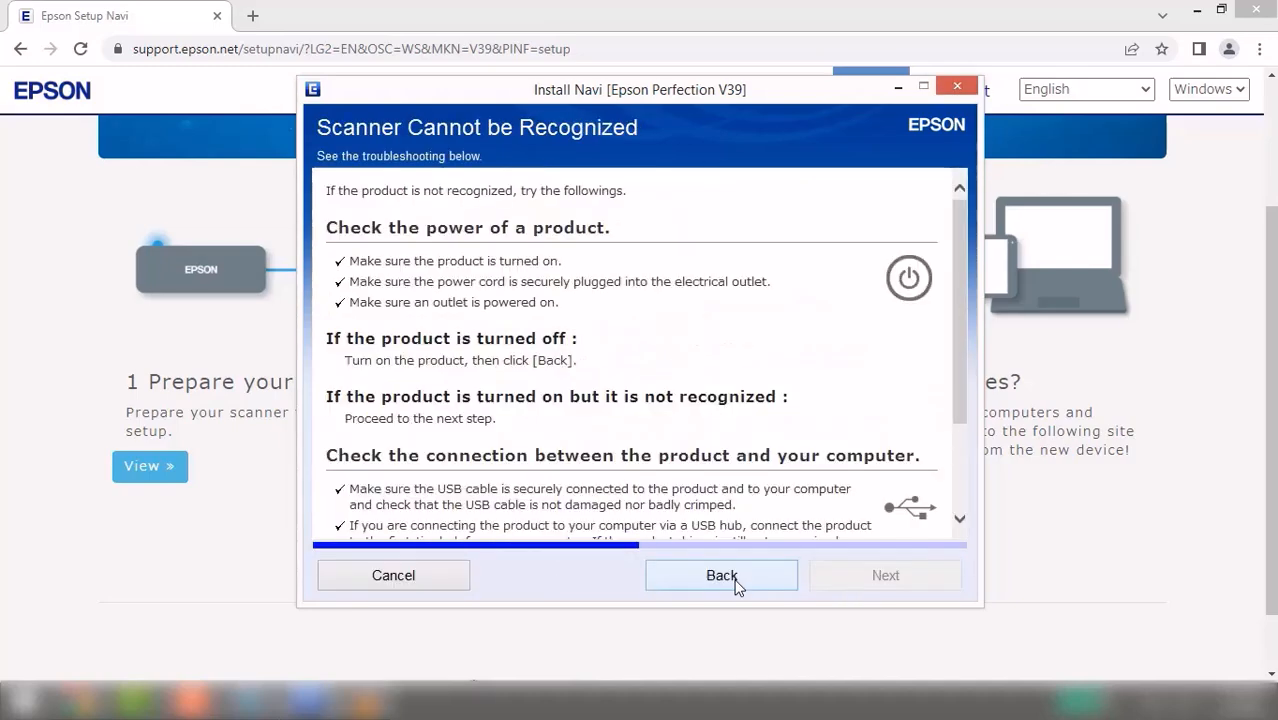
Step: Finish the Perfection V39 software setup with Connect your Scanner later enabled, and launch EPSON Scan again
{"action": "left_click", "coordinate": [735, 580]}
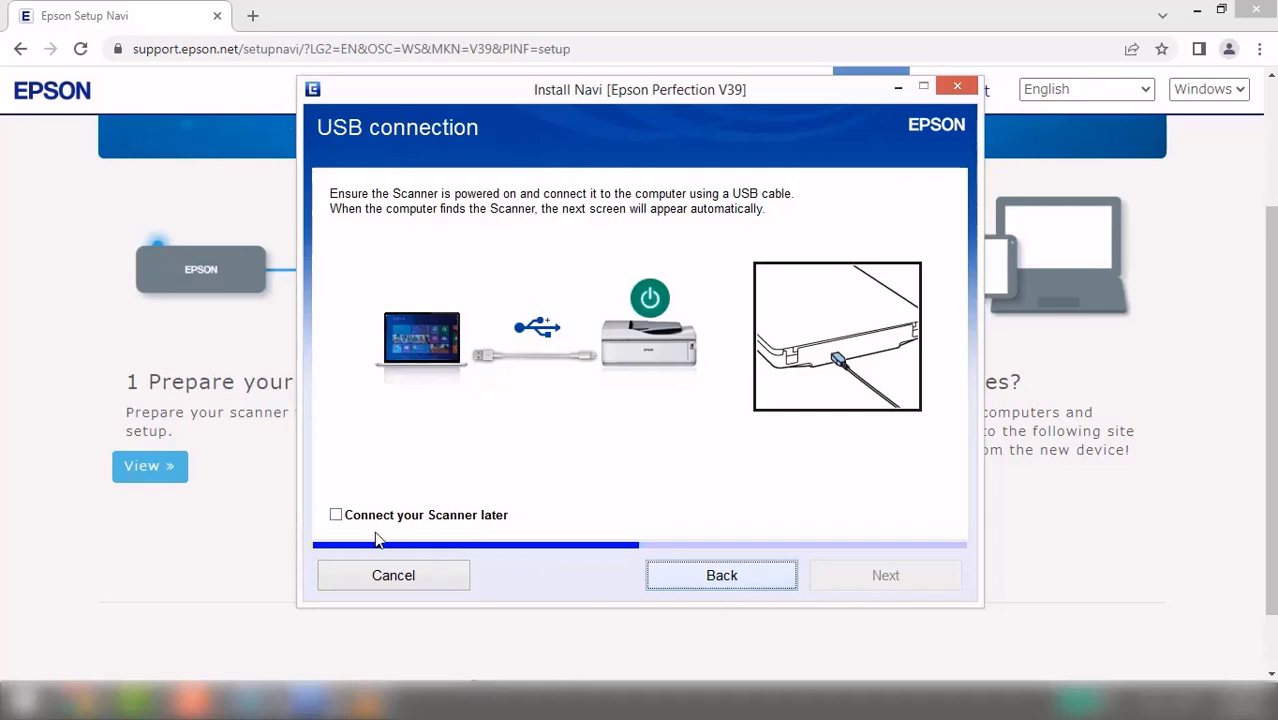
{"action": "left_click", "coordinate": [337, 515]}
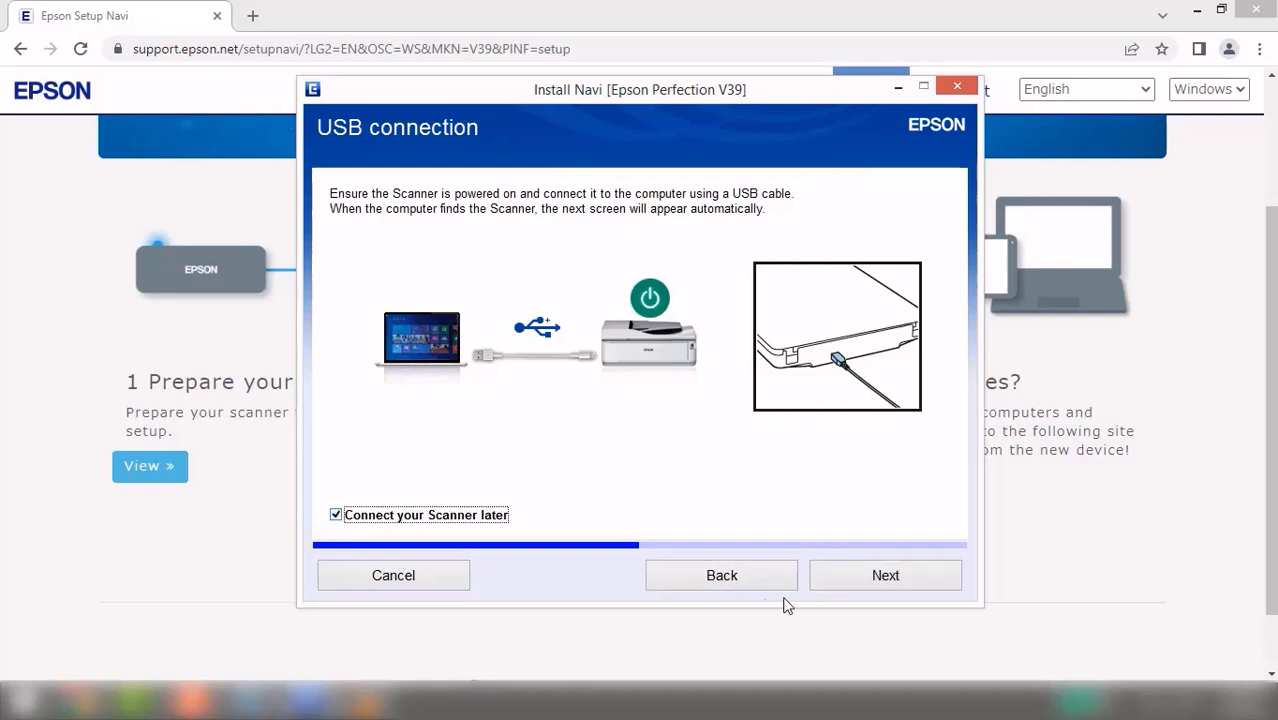
{"action": "left_click", "coordinate": [845, 579]}
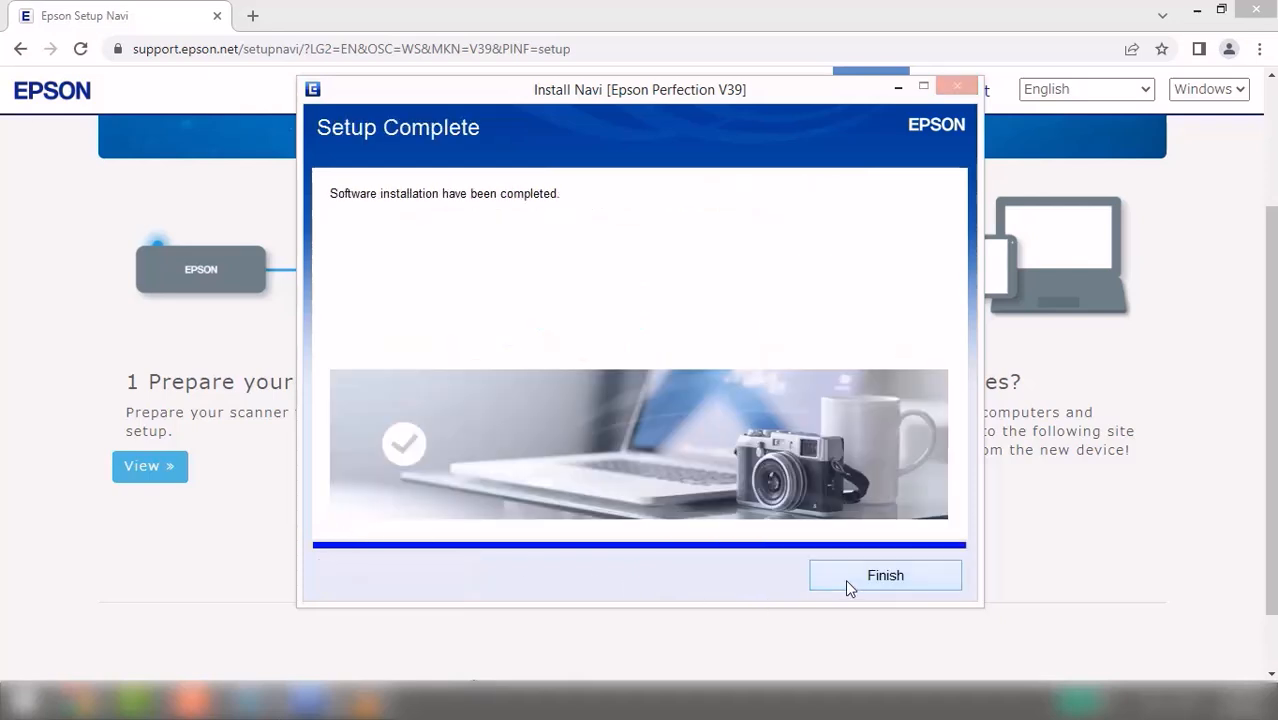
{"action": "left_click", "coordinate": [845, 579]}
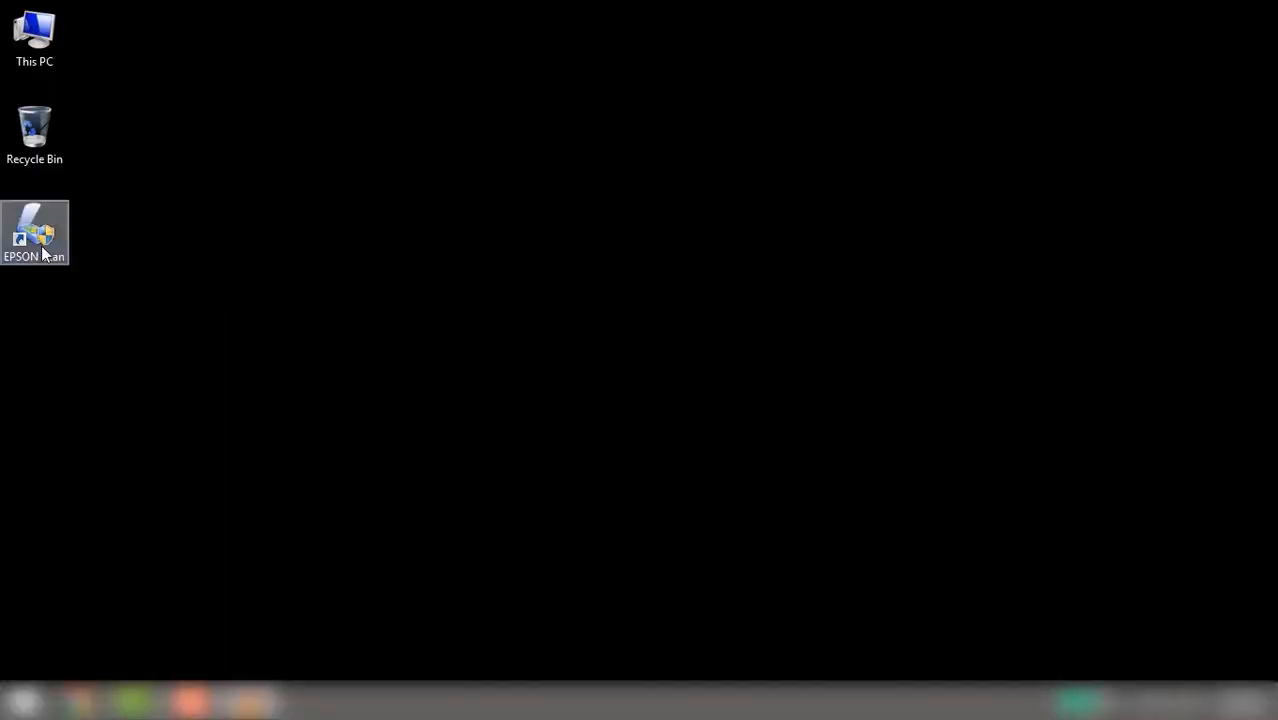
{"action": "double_click", "coordinate": [42, 254]}
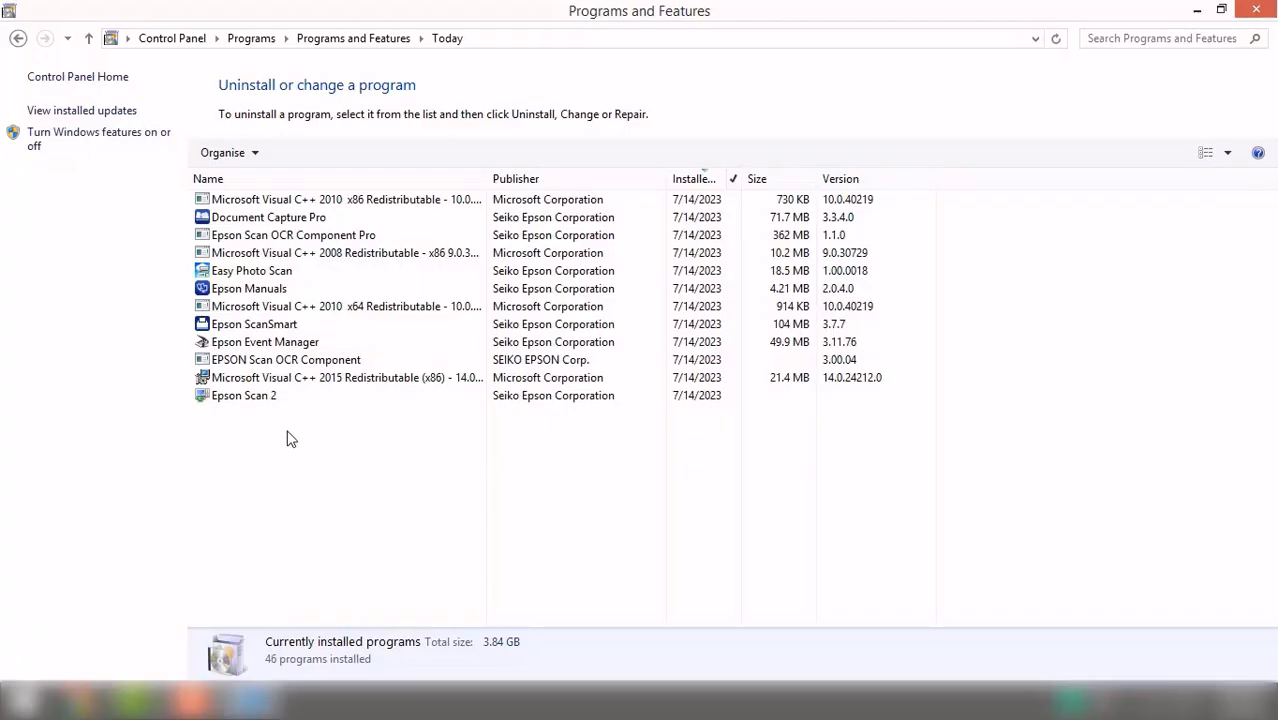
Step: Uninstall Epson Scan 2, the other Epson programs and the Microsoft Visual C++ redistributables installed today
{"action": "double_click", "coordinate": [257, 396]}
{"action": "left_click", "coordinate": [750, 445]}
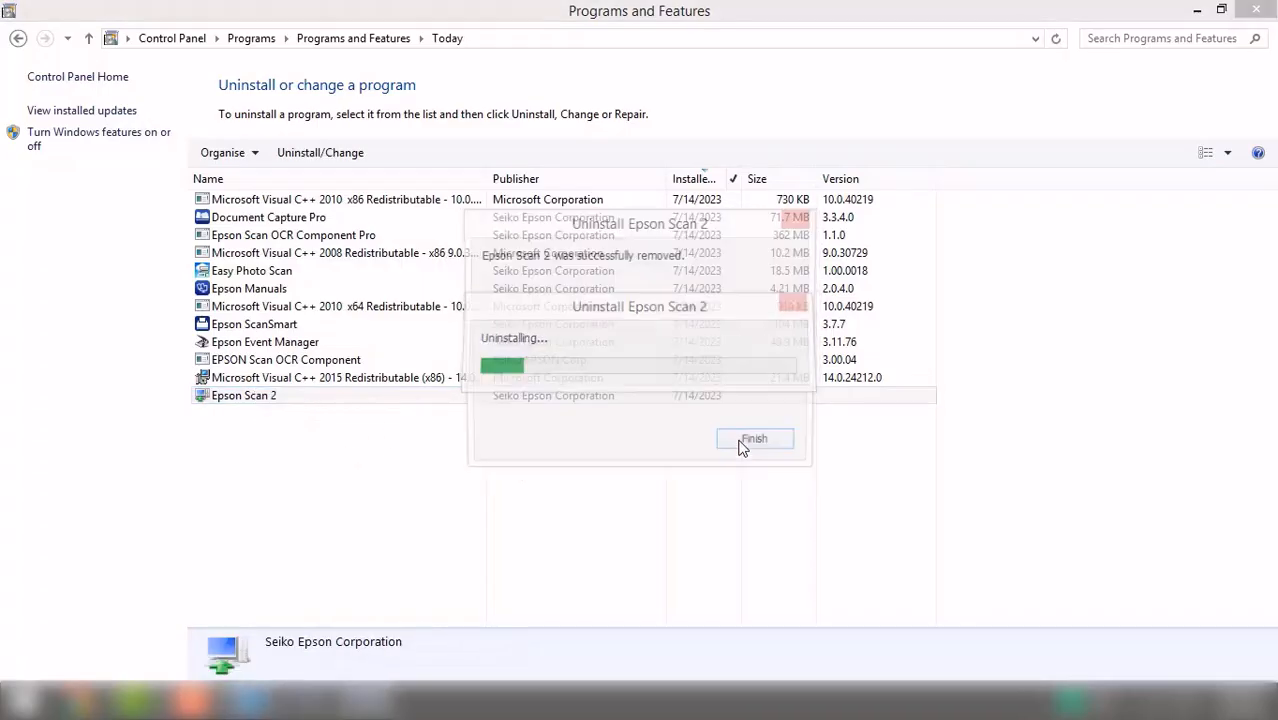
{"action": "left_click", "coordinate": [754, 440]}
{"action": "right_click", "coordinate": [417, 377]}
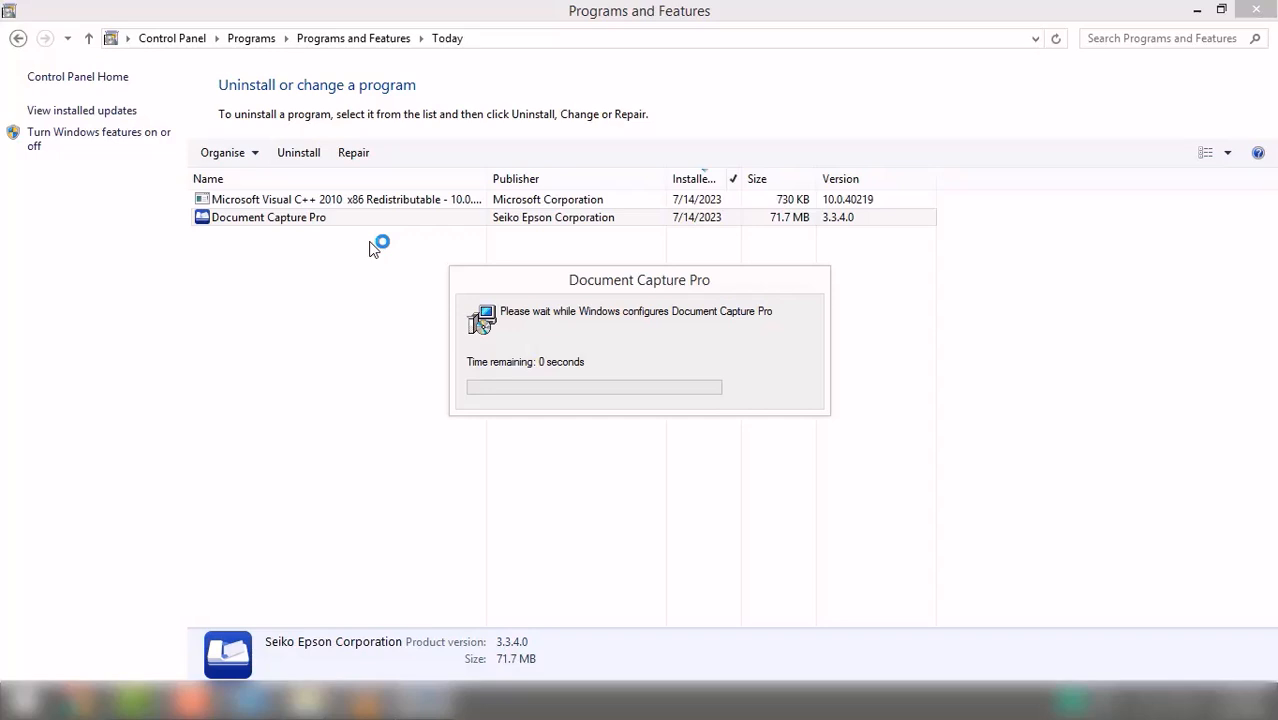
{"action": "left_click", "coordinate": [358, 200]}
{"action": "left_click", "coordinate": [298, 152]}
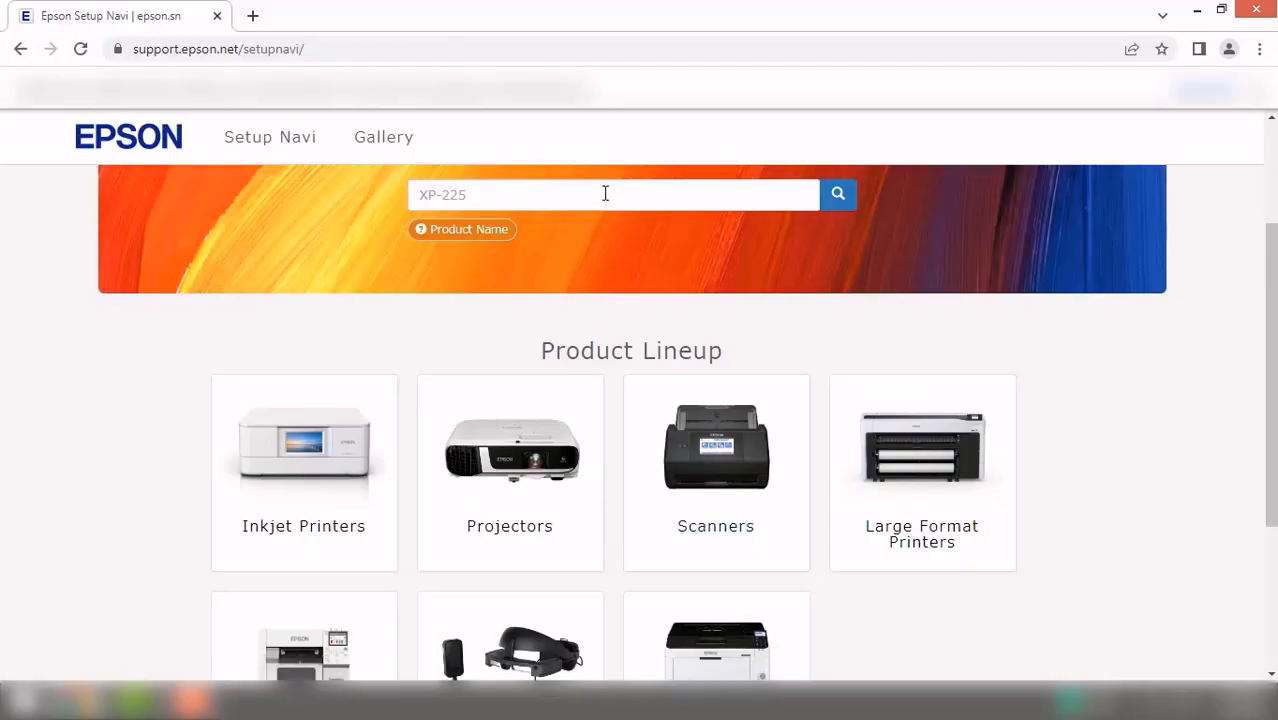
Step: Switch to the Epson Setup Navi website in the browser, find the Perfection V39II and download its setup software
{"action": "left_click", "coordinate": [605, 193]}
{"action": "type", "text": "v39"}
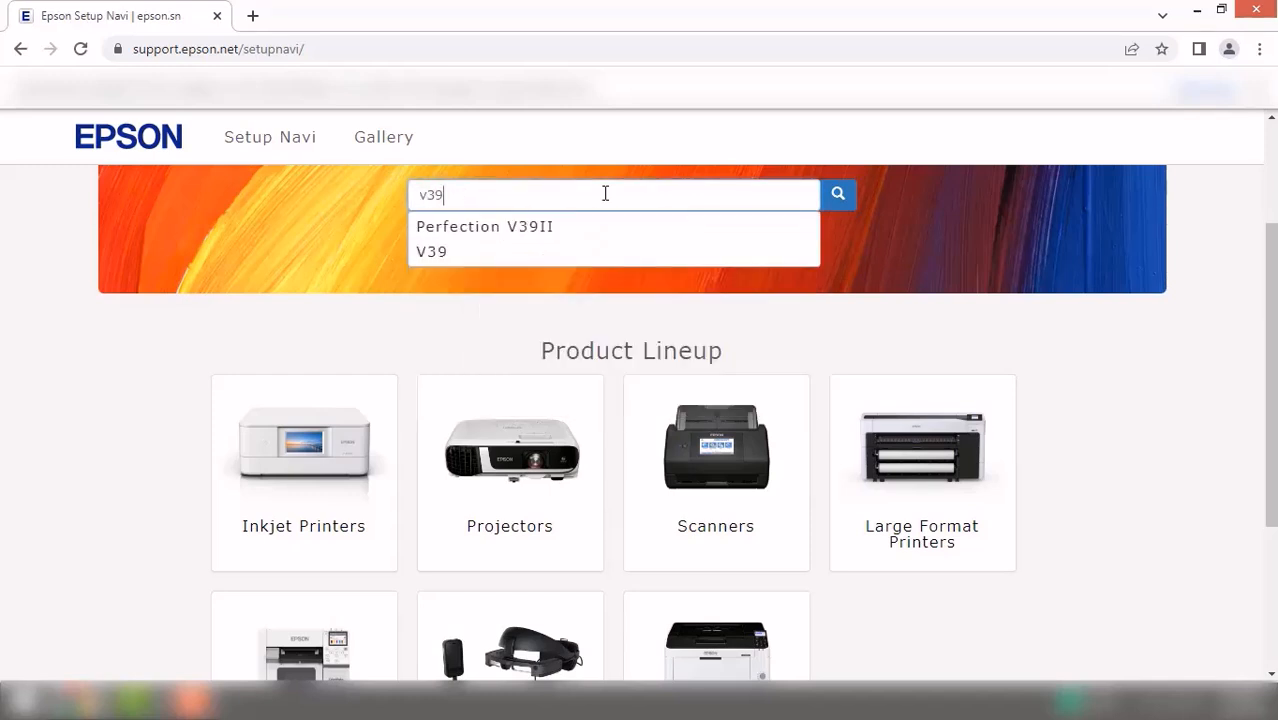
{"action": "left_click", "coordinate": [539, 227]}
{"action": "left_click", "coordinate": [844, 205]}
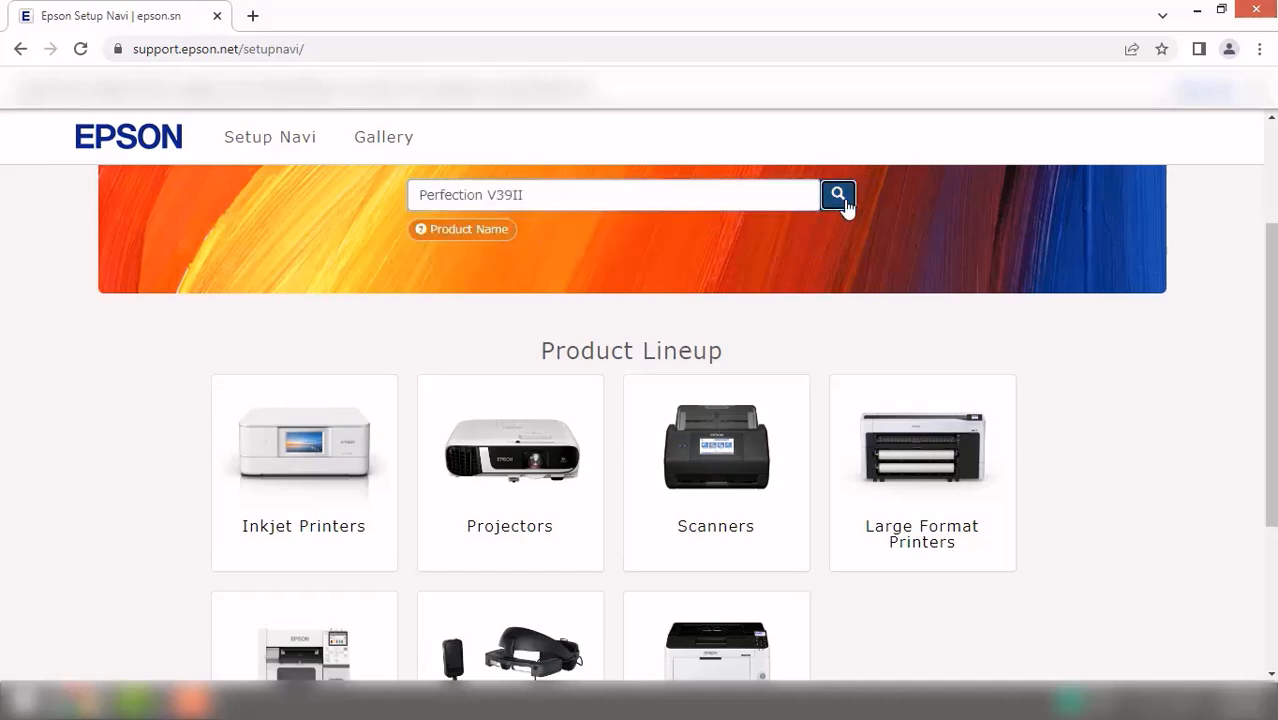
{"action": "scroll", "coordinate": [817, 228], "scroll_direction": "down", "scroll_amount": 3}
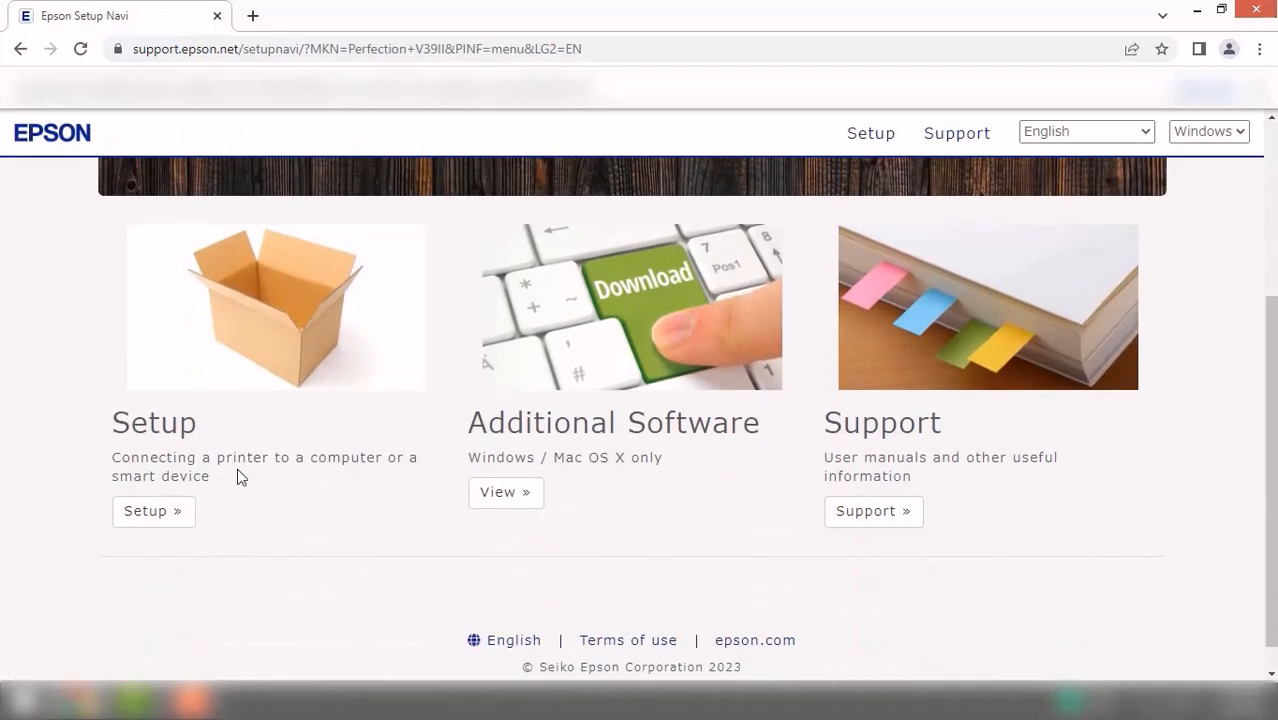
{"action": "left_click", "coordinate": [180, 515]}
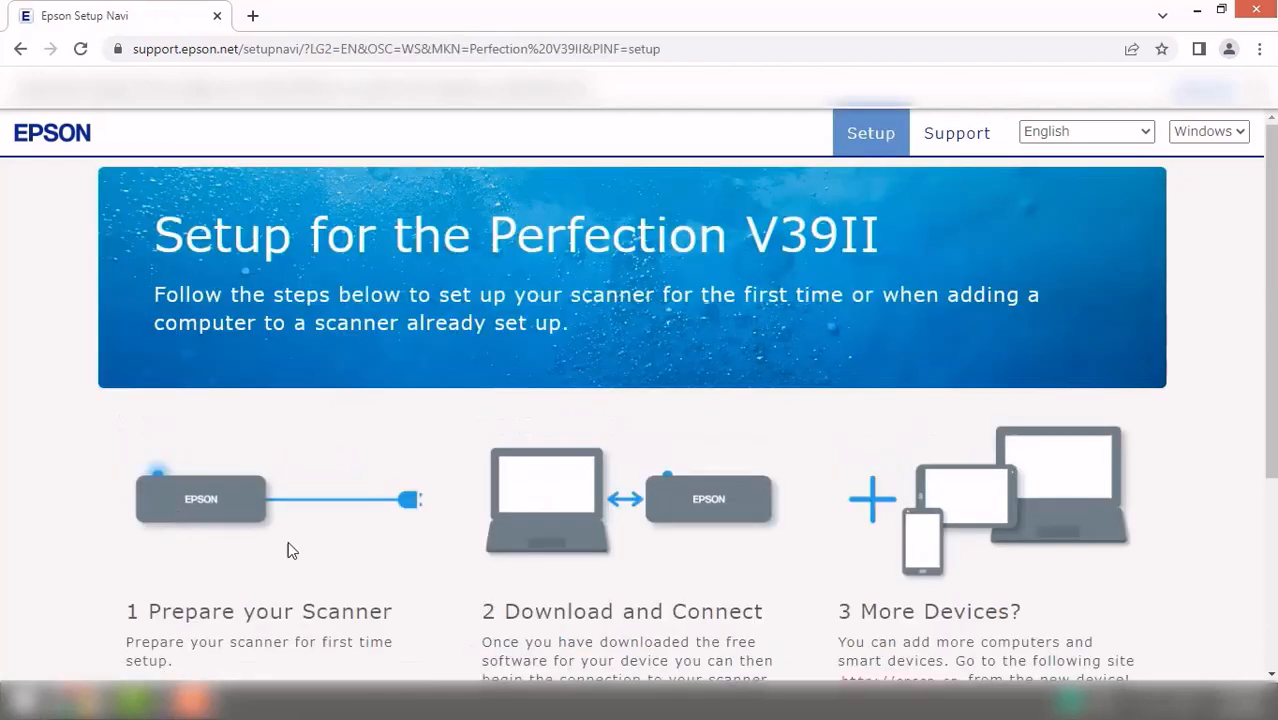
{"action": "scroll", "coordinate": [450, 535], "scroll_direction": "down", "scroll_amount": 3}
{"action": "left_click", "coordinate": [532, 446]}
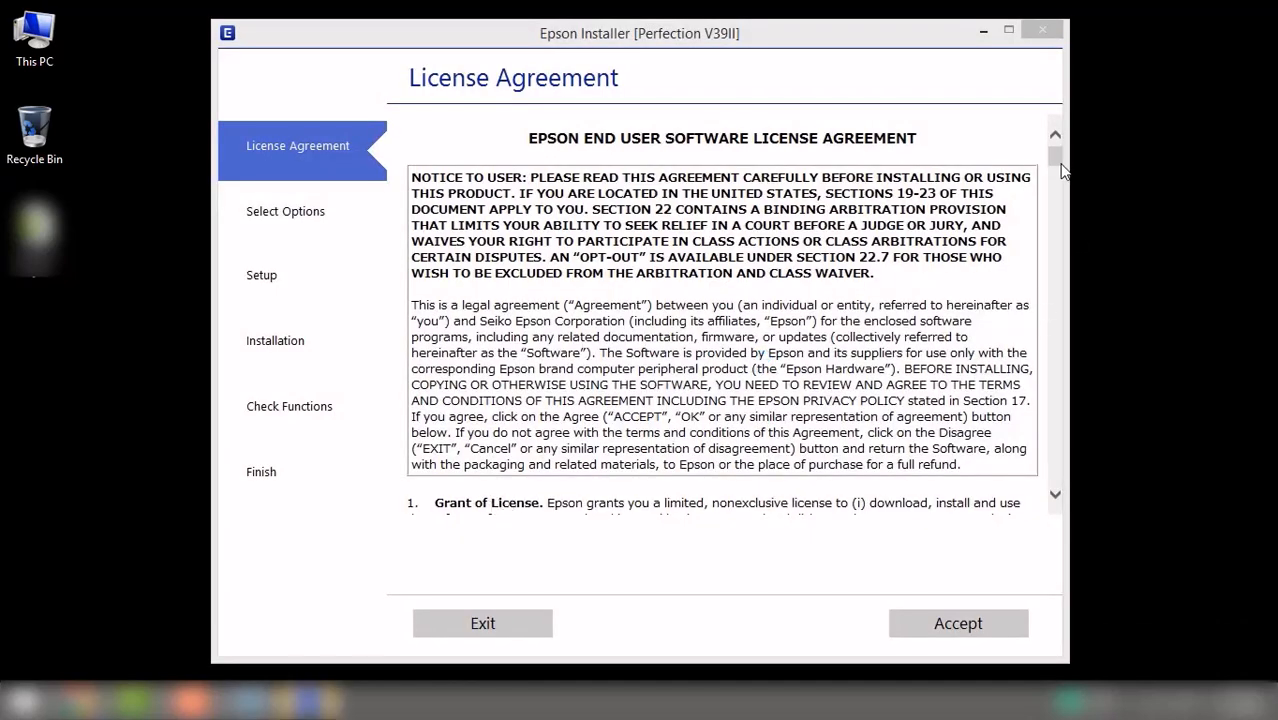
Step: Read through and accept the license agreement in the Perfection V39II installer and continue with software usage information collection allowed
{"action": "scroll", "coordinate": [1046, 363], "scroll_direction": "down", "scroll_amount": 20}
{"action": "scroll", "coordinate": [1046, 363], "scroll_direction": "down", "scroll_amount": 20}
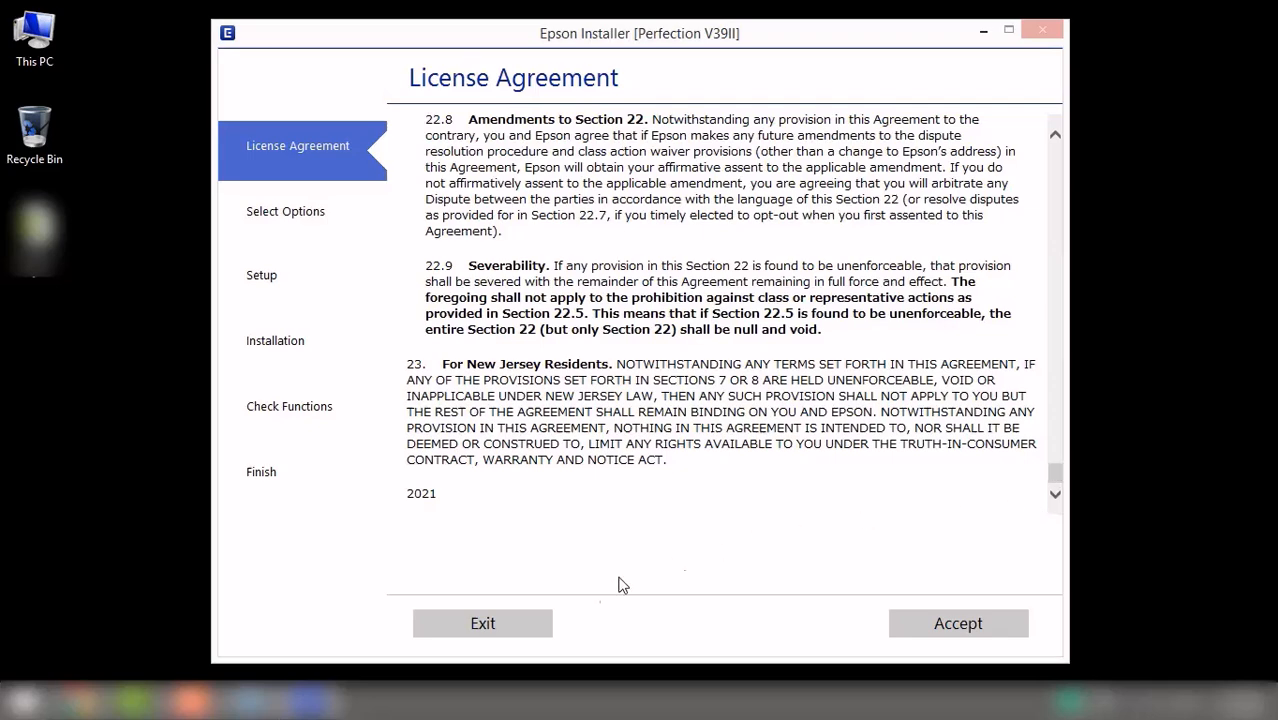
{"action": "left_click", "coordinate": [906, 625]}
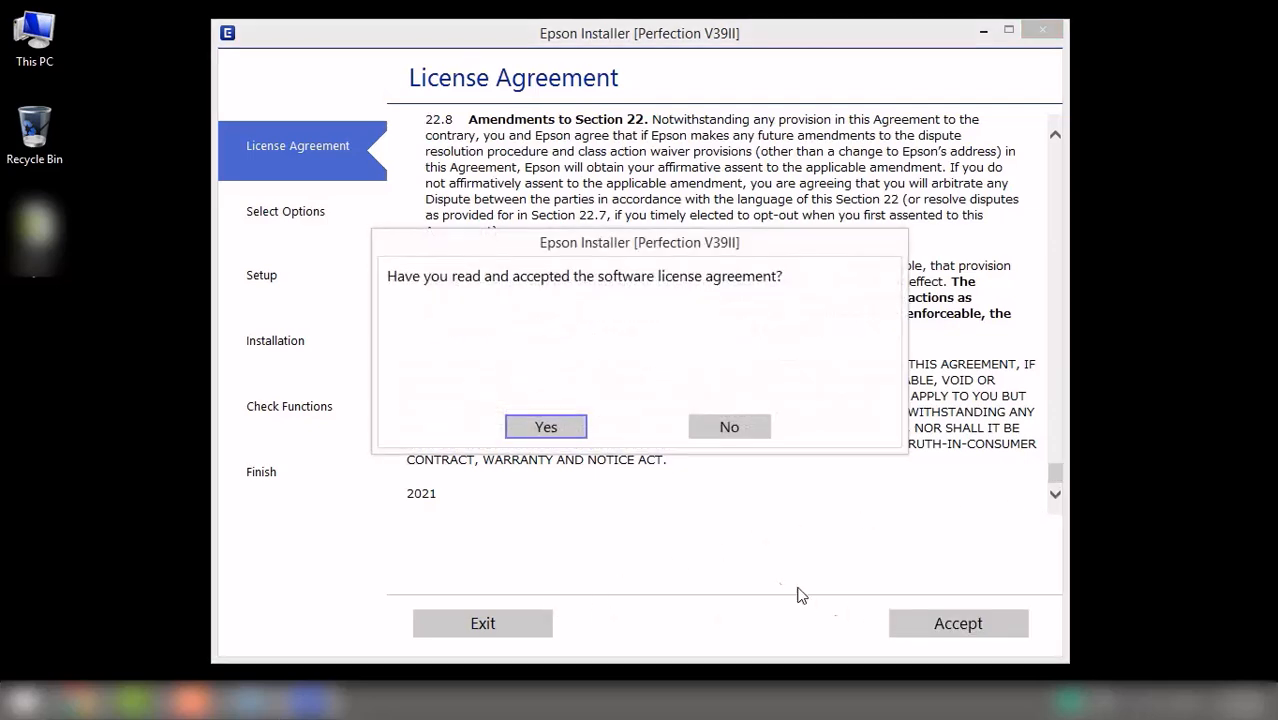
{"action": "left_click", "coordinate": [546, 428]}
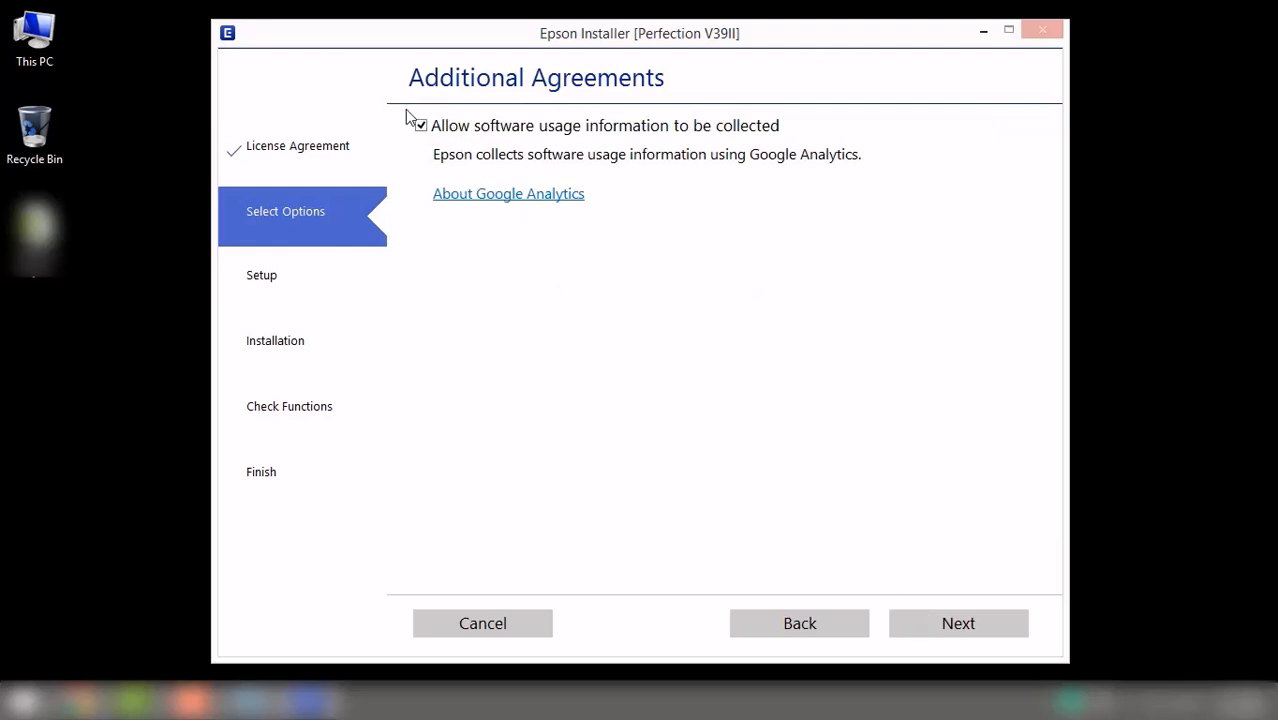
{"action": "left_click", "coordinate": [937, 625]}
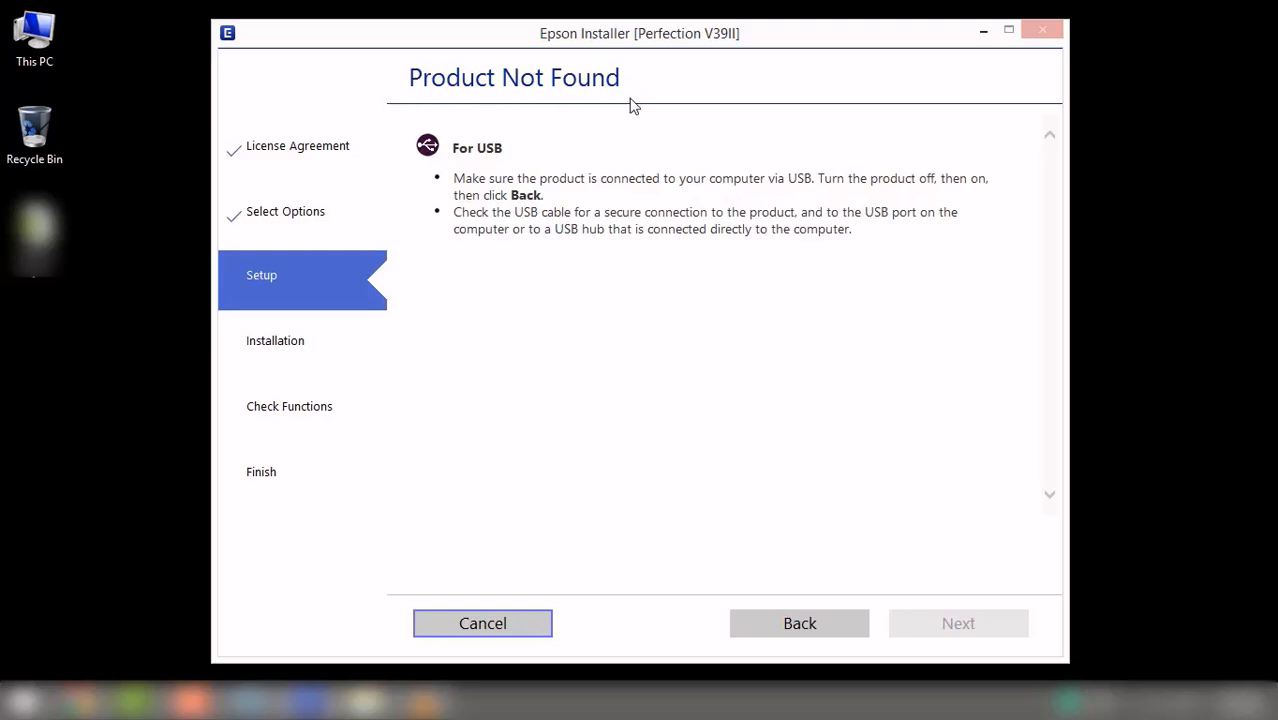
Step: Retry the scanner detection to install the Scanner Driver, Scanner Utilities, Epson ScanSmart and Manuals, and launch Epson Scan 2
{"action": "left_click", "coordinate": [748, 627]}
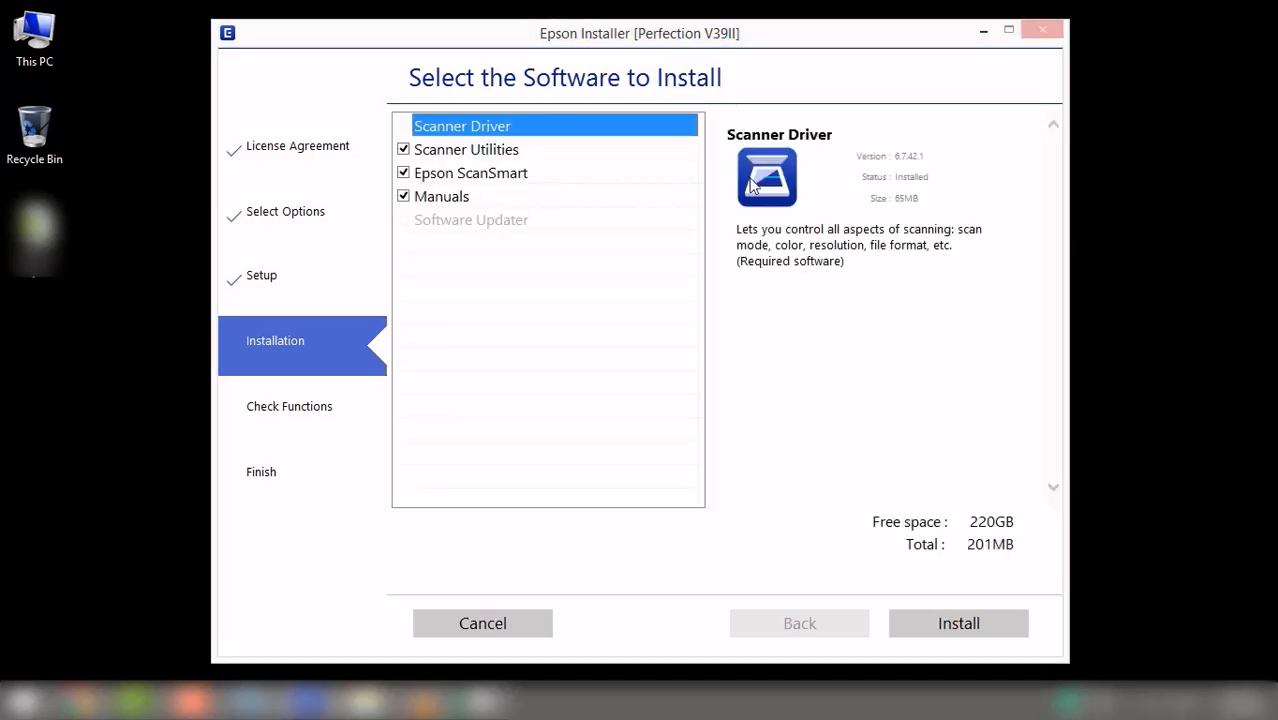
{"action": "left_click", "coordinate": [931, 636]}
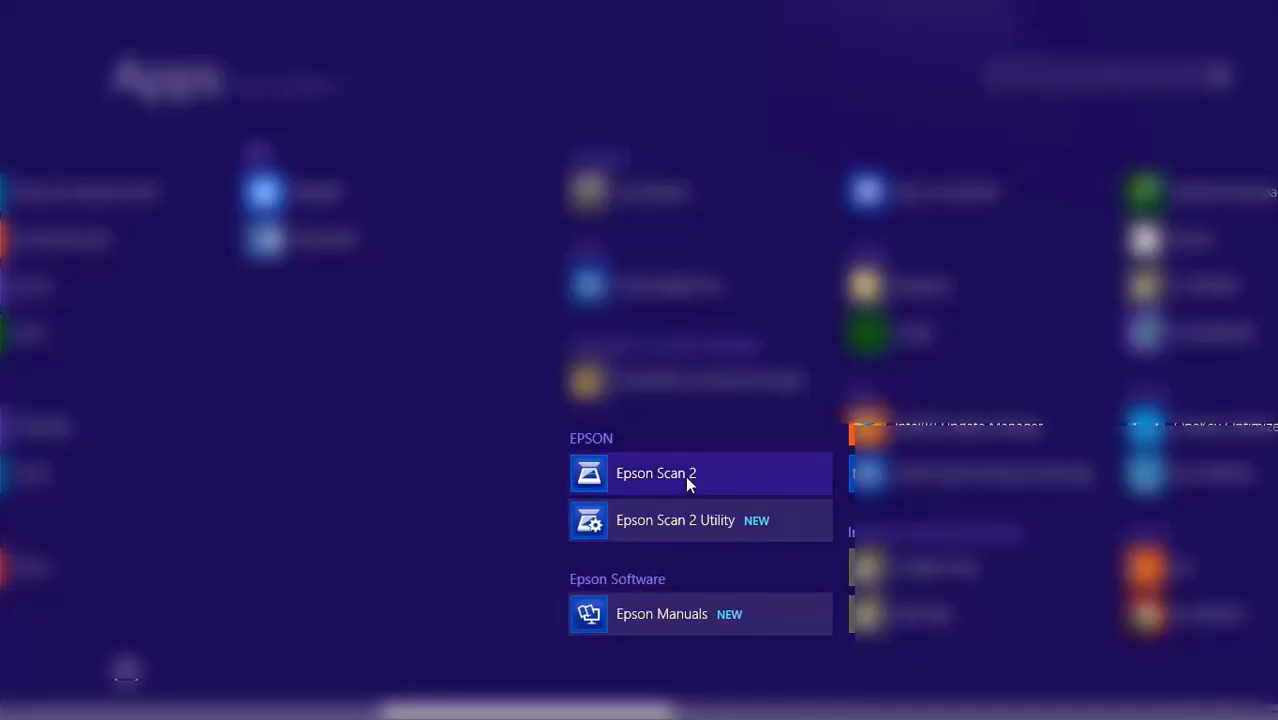
{"action": "left_click", "coordinate": [687, 483]}
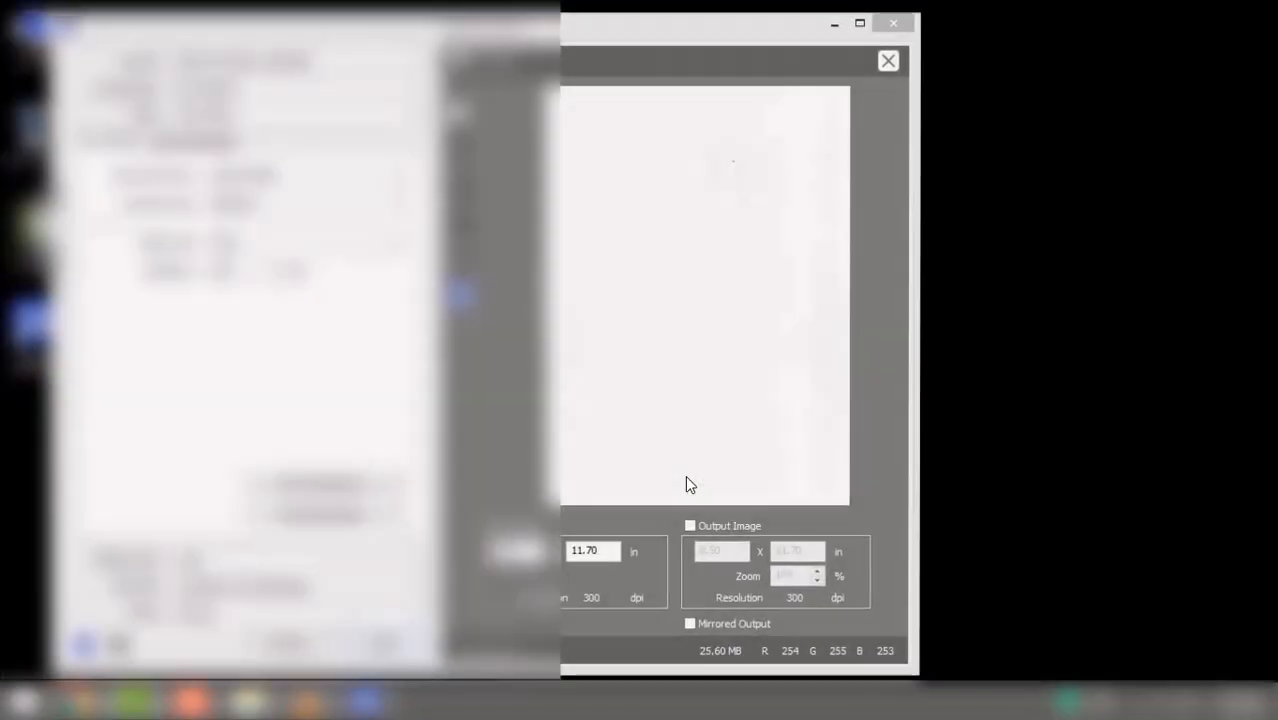